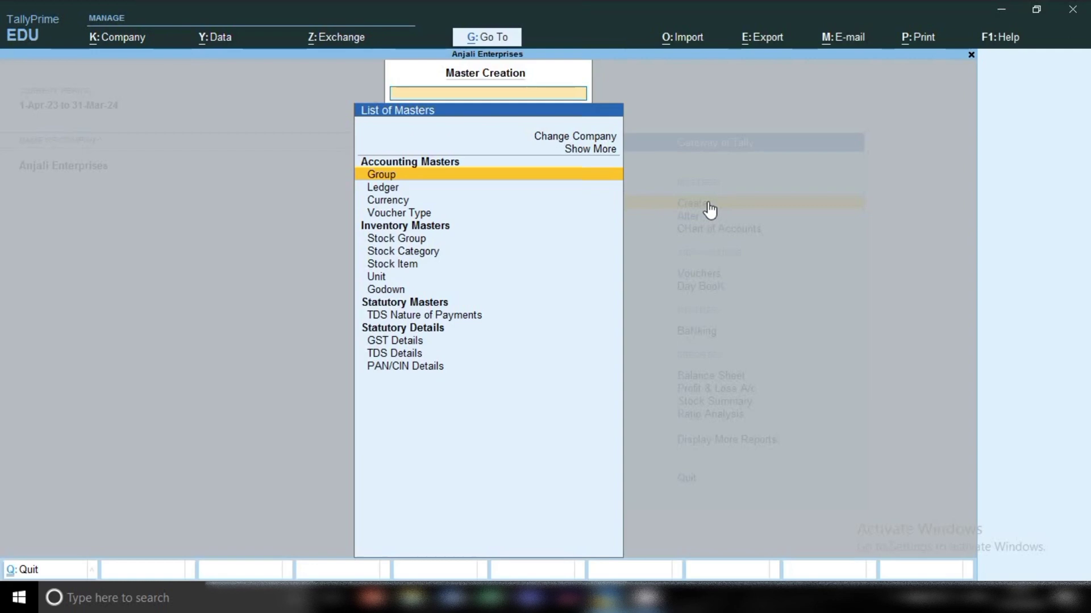
Step: Start a new ledger named "Lienc Fee Exp" and place it under the Indirect Expenses group
{"action": "key", "text": "Down"}
{"action": "key", "text": "Return"}
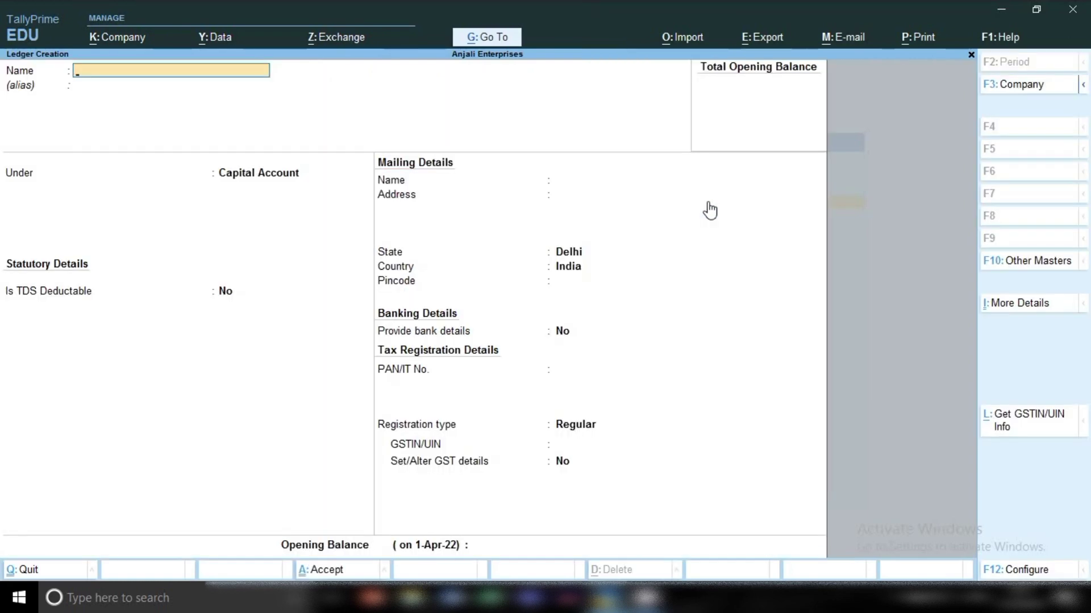
{"action": "type", "text": "Lienc Fee Exp"}
{"action": "key", "text": "Return"}
{"action": "key", "text": "Return"}
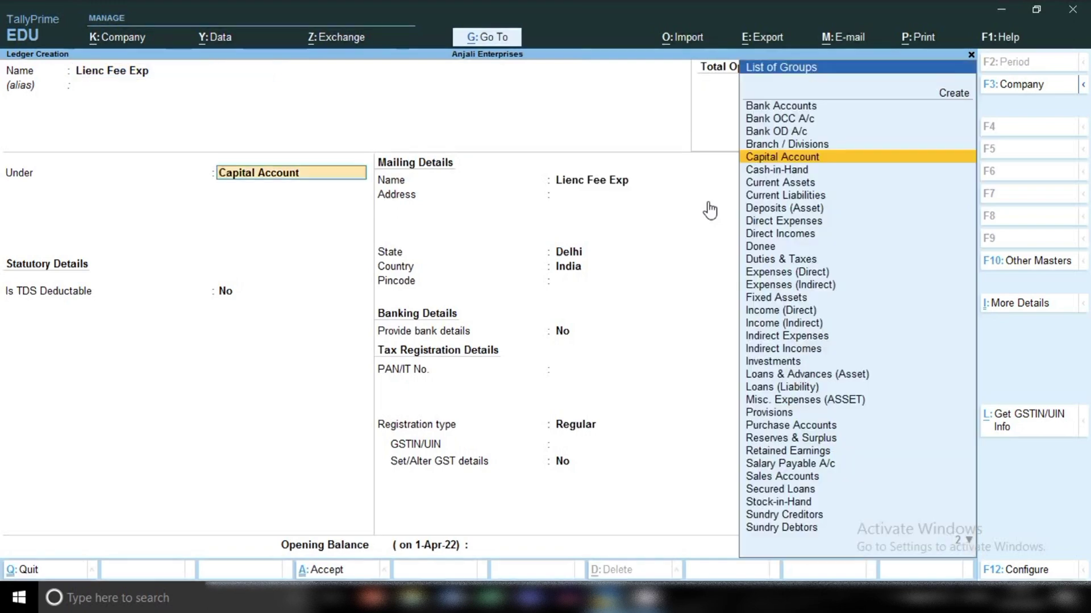
{"action": "type", "text": "In"}
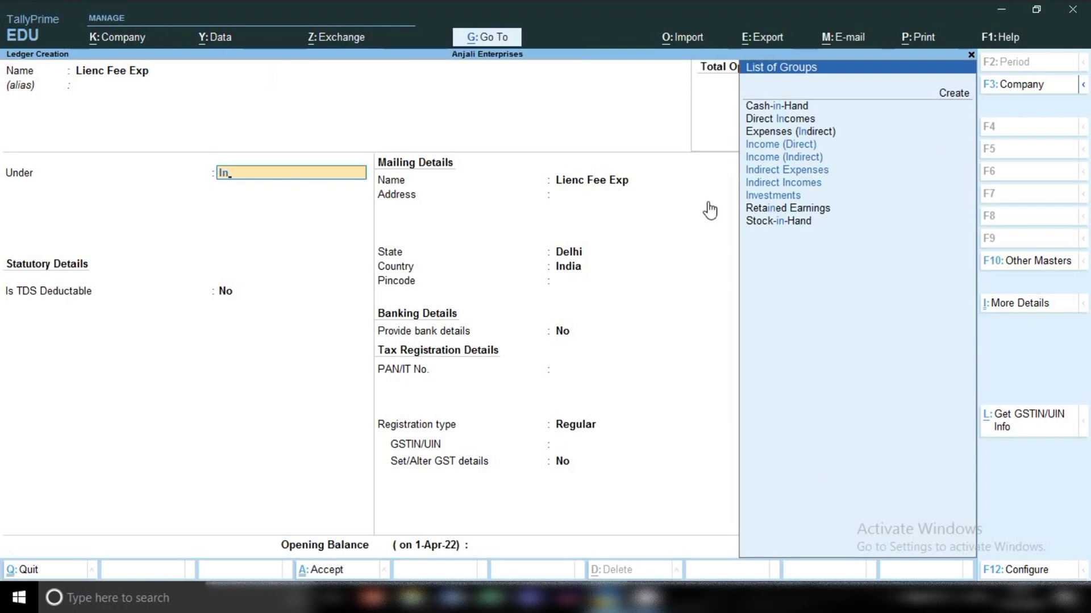
{"action": "key", "text": "Down"}
{"action": "key", "text": "Down"}
{"action": "key", "text": "Down"}
{"action": "key", "text": "Return"}
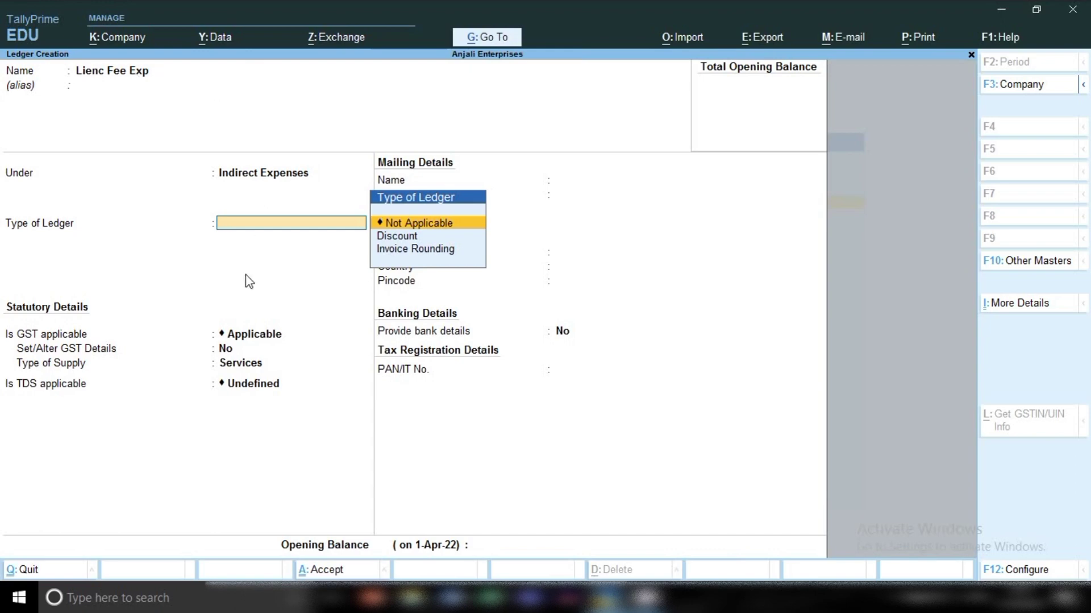
Step: Keep the ledger type Not Applicable, set GST to Not Applicable with TDS left Undefined, and save the ledger
{"action": "key", "text": "Return"}
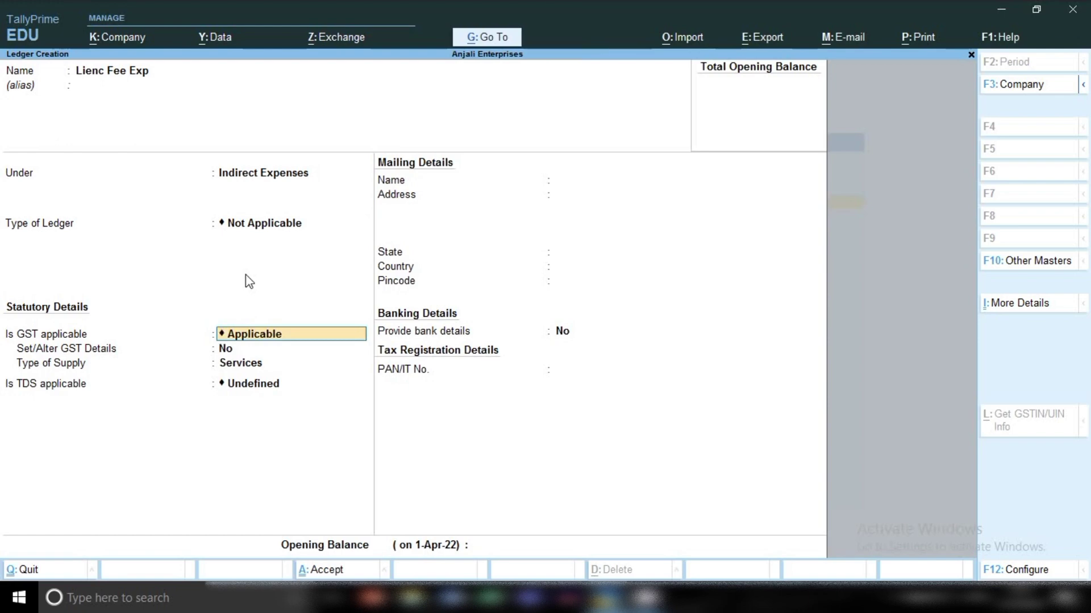
{"action": "type", "text": "No"}
{"action": "key", "text": "Return"}
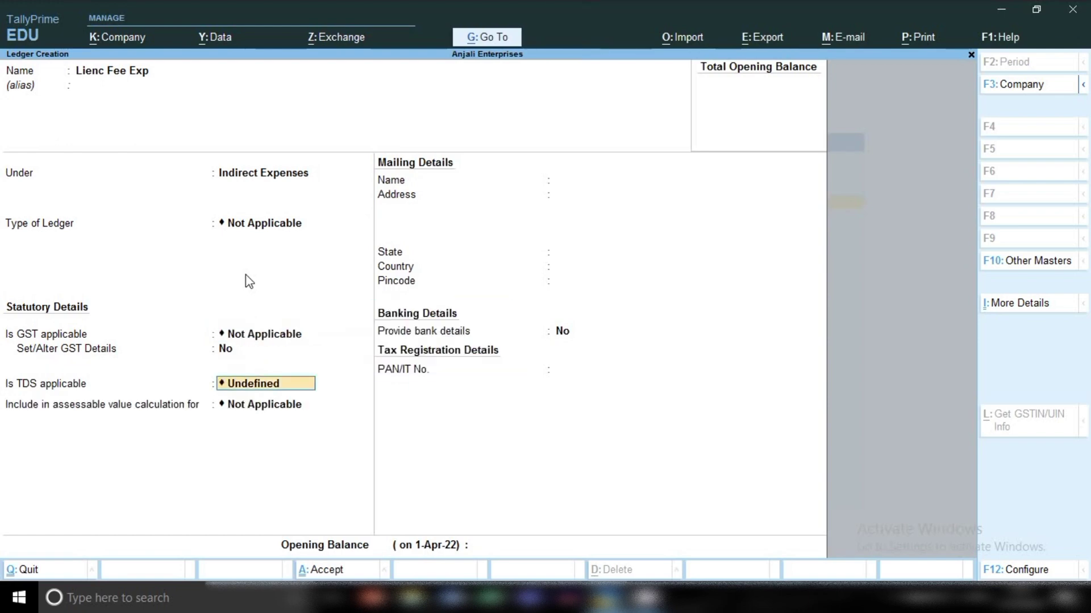
{"action": "key", "text": "Return"}
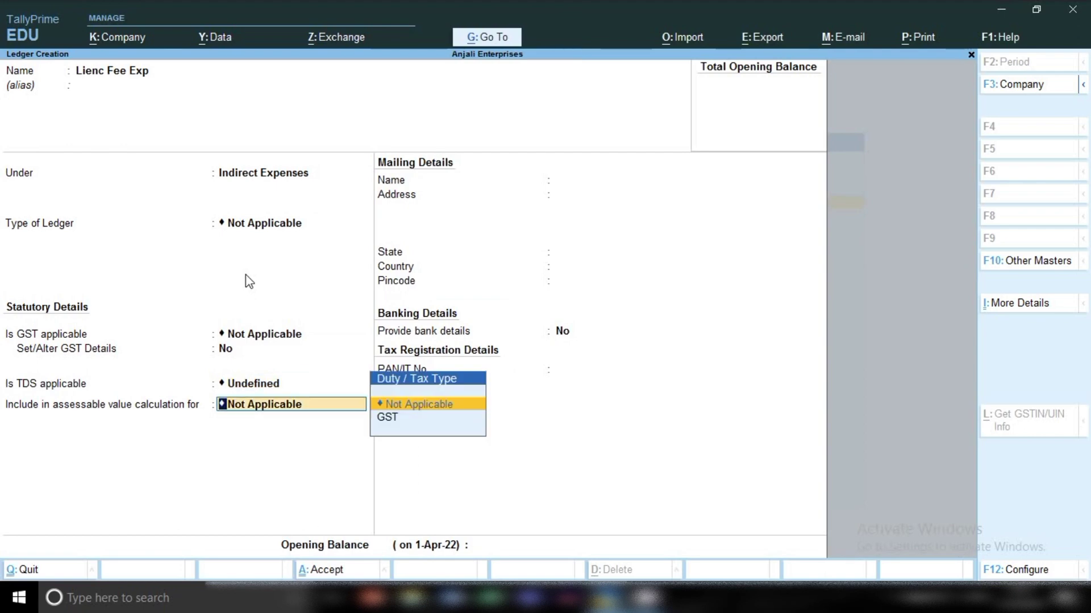
{"action": "key", "text": "ctrl"}
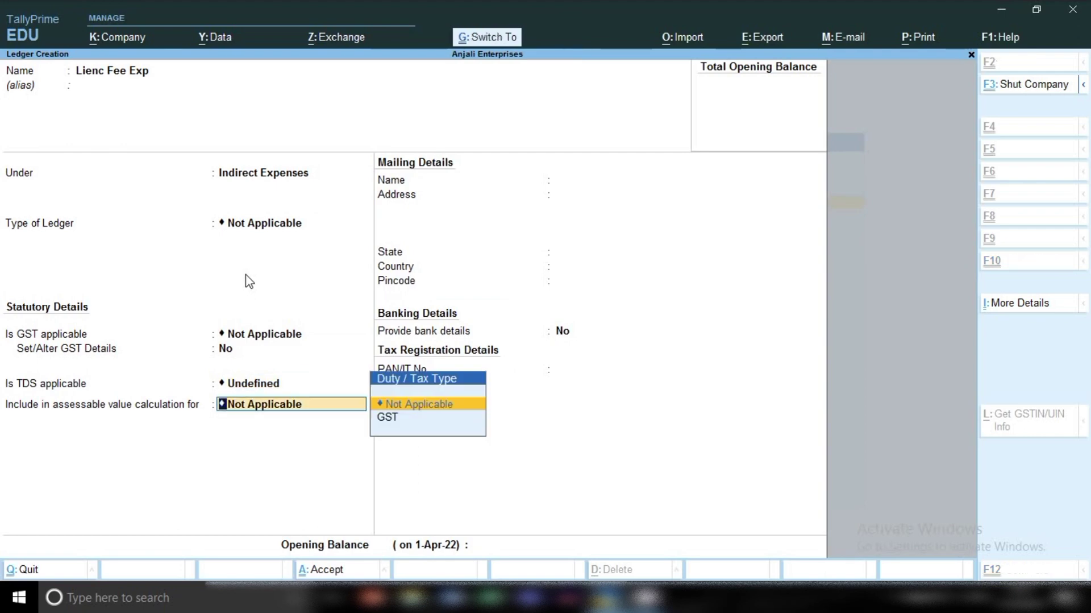
{"action": "key", "text": "ctrl+a"}
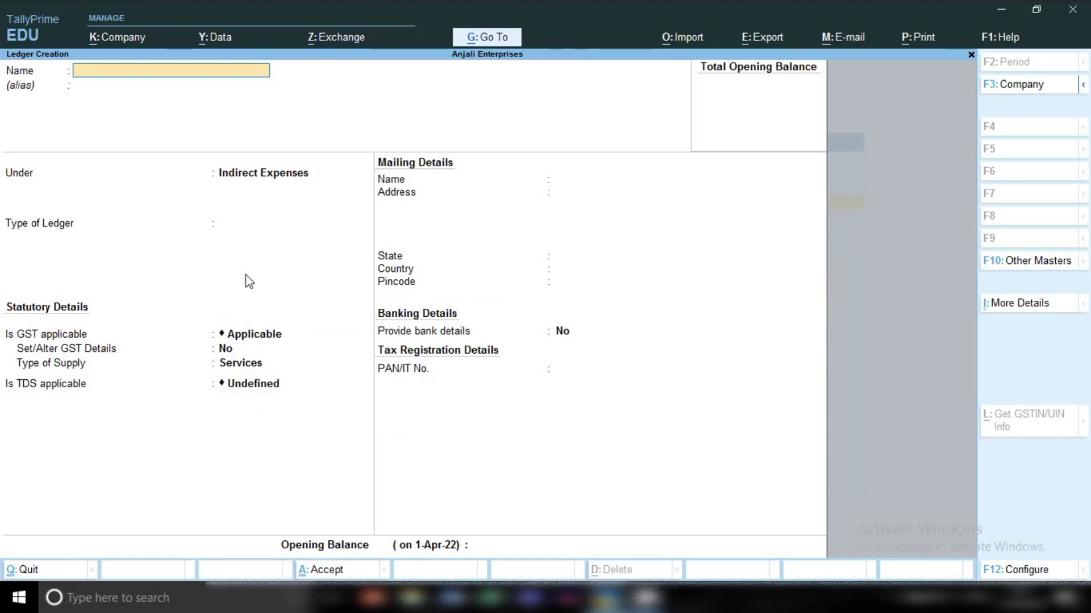
Step: Name a second ledger "Lience Fee Exp (Gst)" under Indirect Expenses, with its ledger type Not Applicable
{"action": "type", "text": "Lience Fee Exp"}
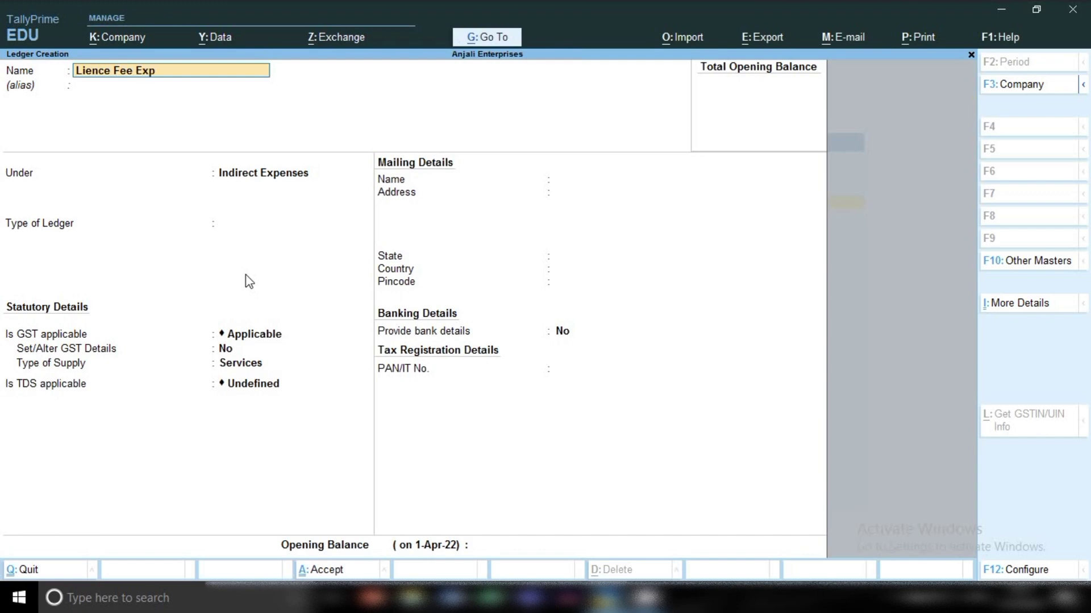
{"action": "type", "text": " (Gst"}
{"action": "key", "text": "Return"}
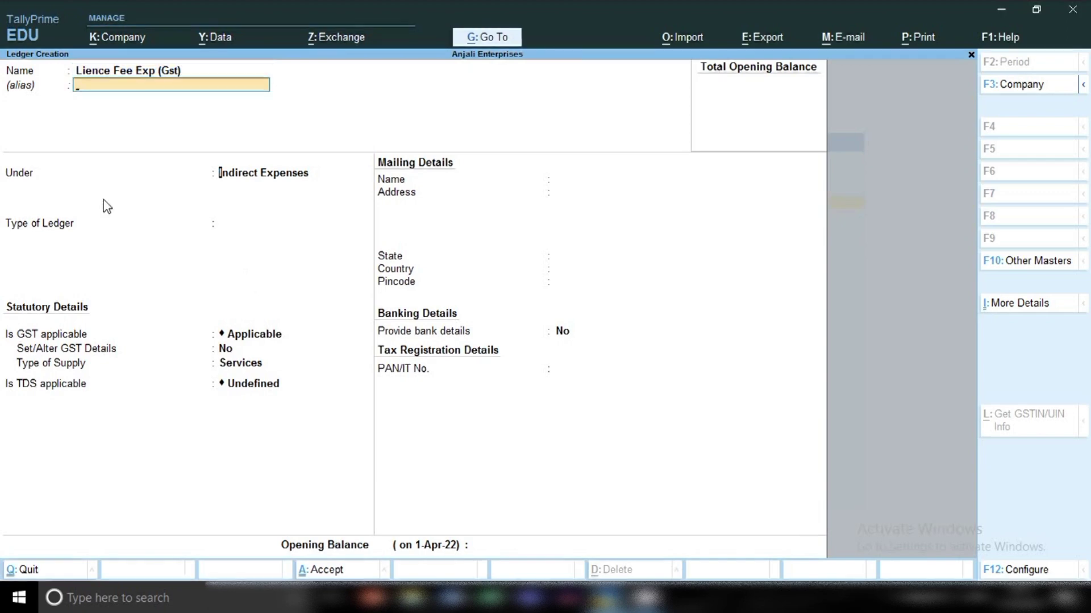
{"action": "key", "text": "Return"}
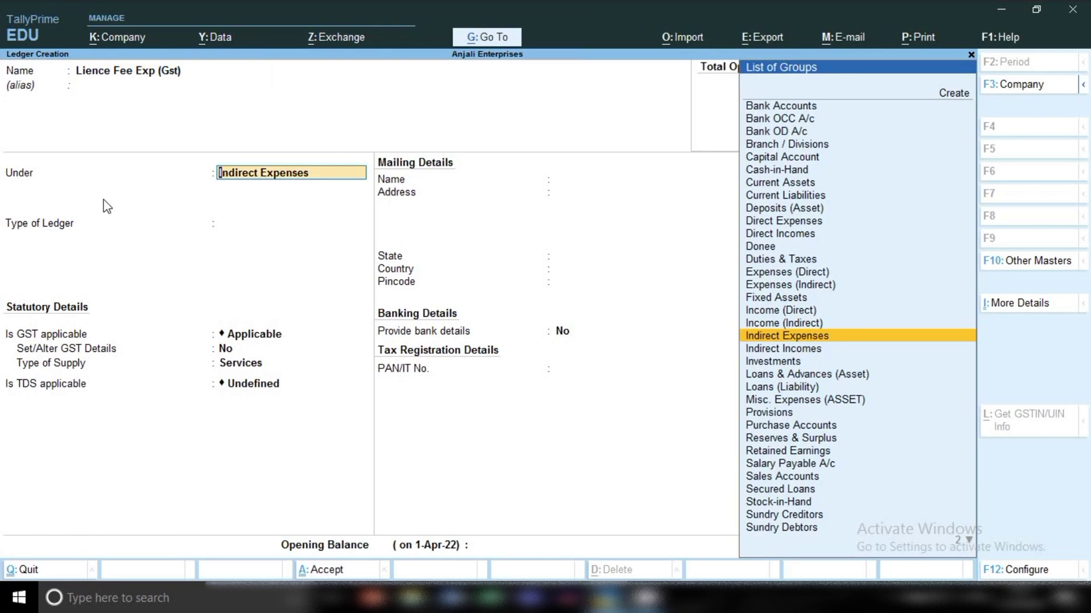
{"action": "key", "text": "Return"}
{"action": "key", "text": "Return"}
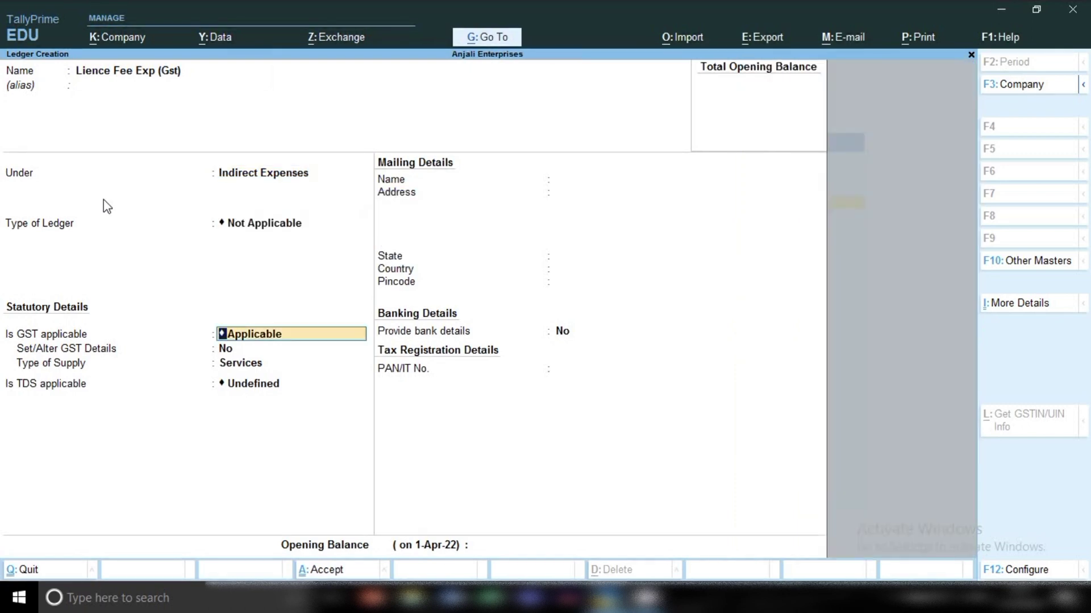
Step: Keep GST applicable, enable altering the GST details, and set the nature of transaction to Purchase Taxable with description and HSN/SAC blank
{"action": "key", "text": "Return"}
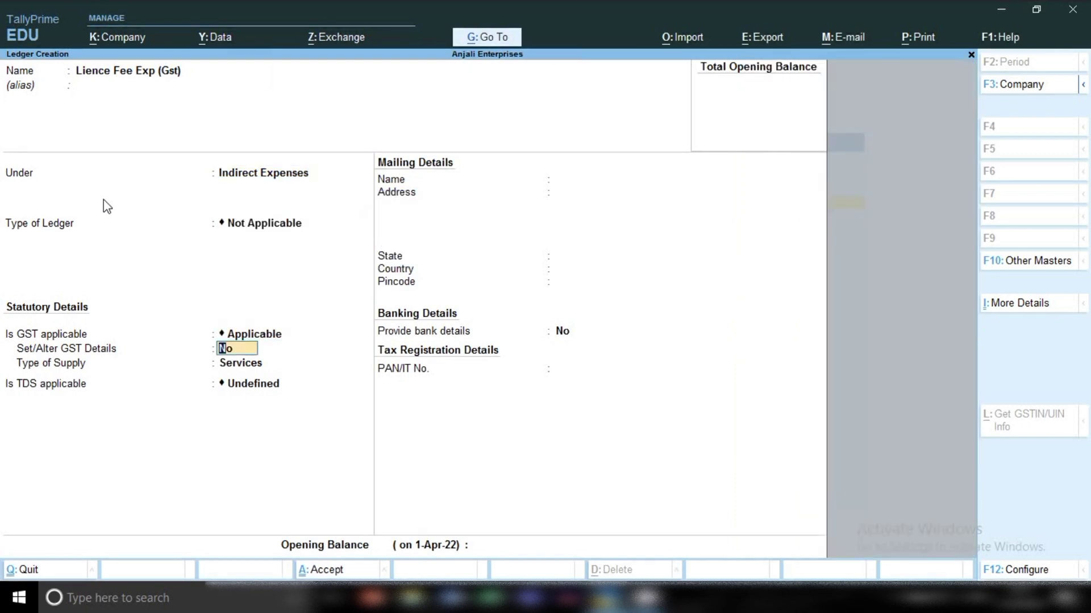
{"action": "type", "text": "y"}
{"action": "key", "text": "Return"}
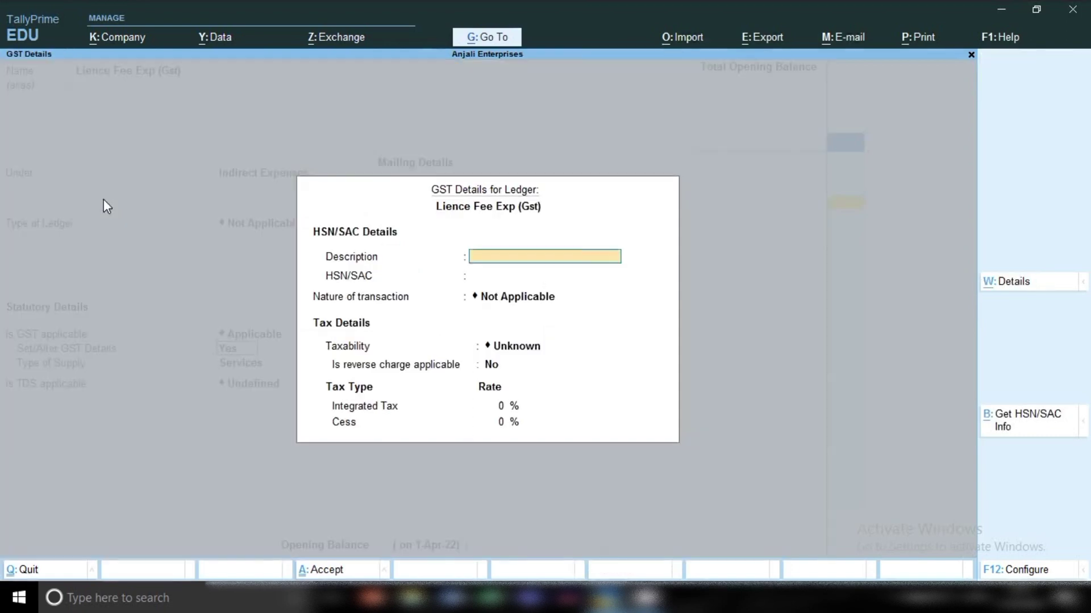
{"action": "key", "text": "Return"}
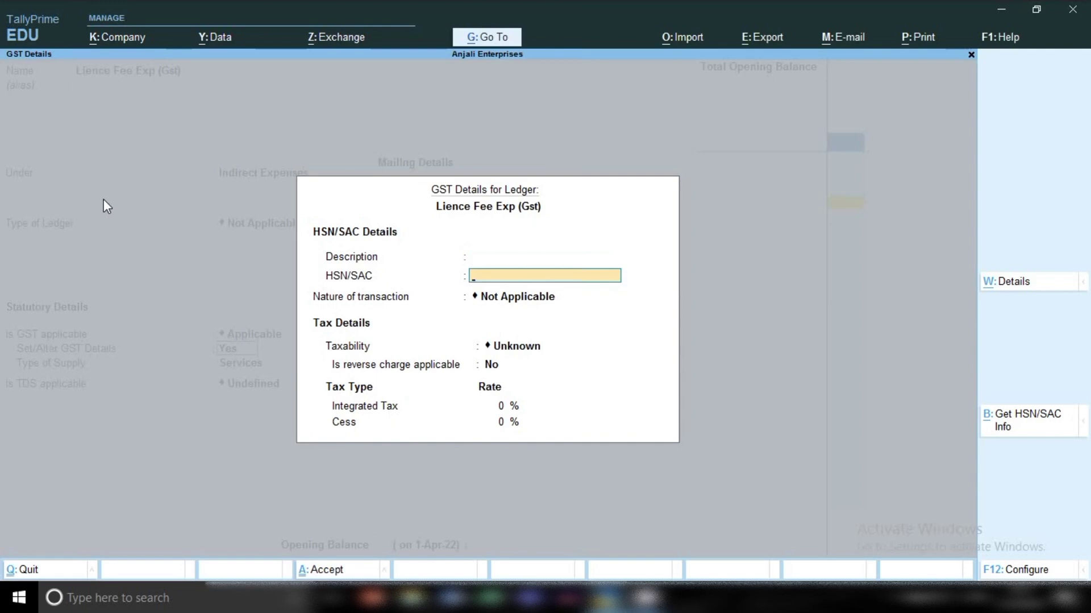
{"action": "key", "text": "Return"}
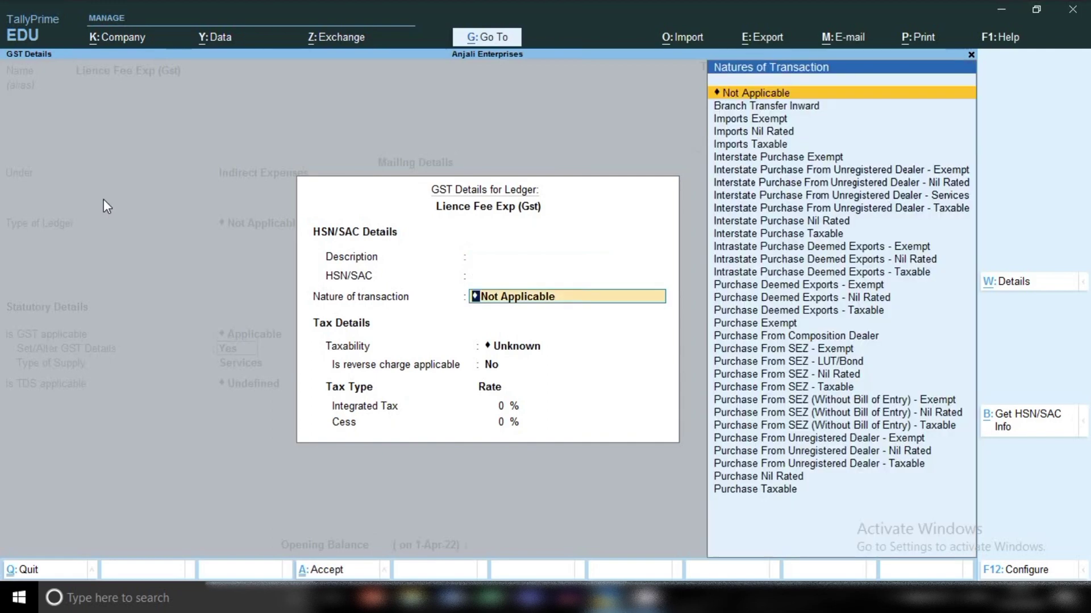
{"action": "key", "text": "Down"}
{"action": "key", "text": "Down"}
{"action": "key", "text": "Down"}
{"action": "key", "text": "Down"}
{"action": "key", "text": "Down"}
{"action": "key", "text": "Down"}
{"action": "key", "text": "Down"}
{"action": "key", "text": "Down"}
{"action": "key", "text": "Down"}
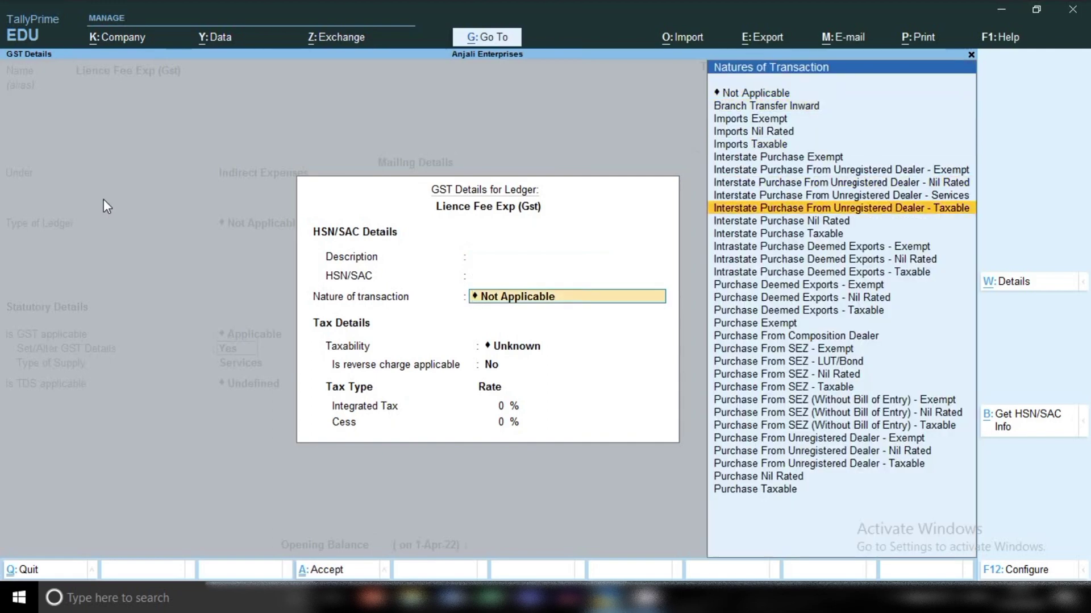
{"action": "key", "text": "Down"}
{"action": "key", "text": "Down"}
{"action": "key", "text": "Down"}
{"action": "key", "text": "Down"}
{"action": "key", "text": "Down"}
{"action": "key", "text": "Down"}
{"action": "key", "text": "Down"}
{"action": "key", "text": "Down"}
{"action": "key", "text": "Down"}
{"action": "key", "text": "Down"}
{"action": "key", "text": "Down"}
{"action": "key", "text": "Down"}
{"action": "key", "text": "Down"}
{"action": "key", "text": "Down"}
{"action": "key", "text": "Down"}
{"action": "key", "text": "Down"}
{"action": "key", "text": "Down"}
{"action": "key", "text": "Down"}
{"action": "key", "text": "Down"}
{"action": "key", "text": "Down"}
{"action": "key", "text": "Return"}
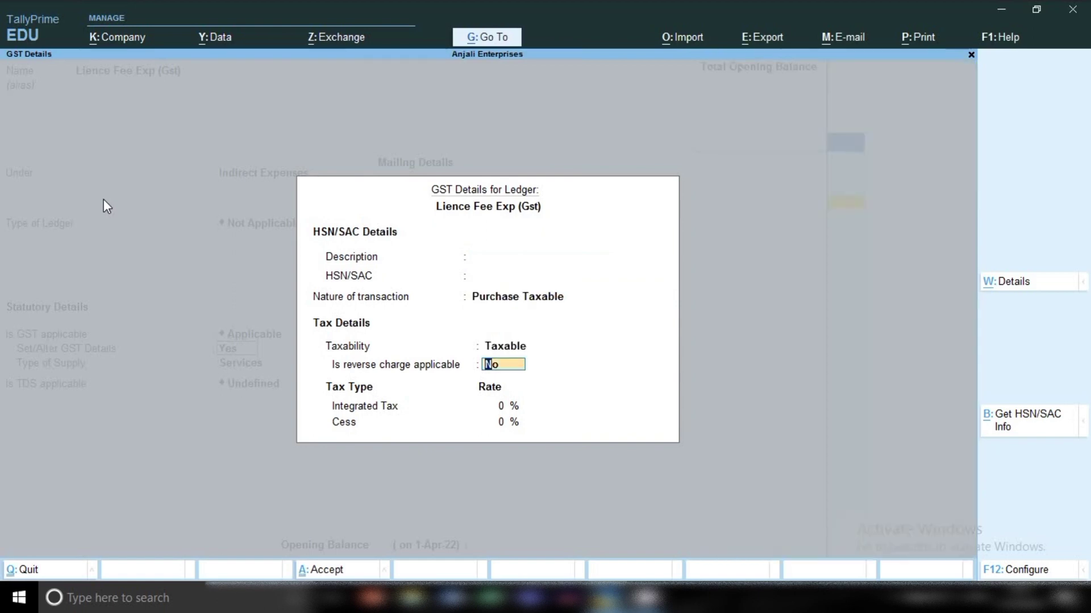
Step: Leave reverse charge at No and set the integrated tax rate to 18%
{"action": "key", "text": "Return"}
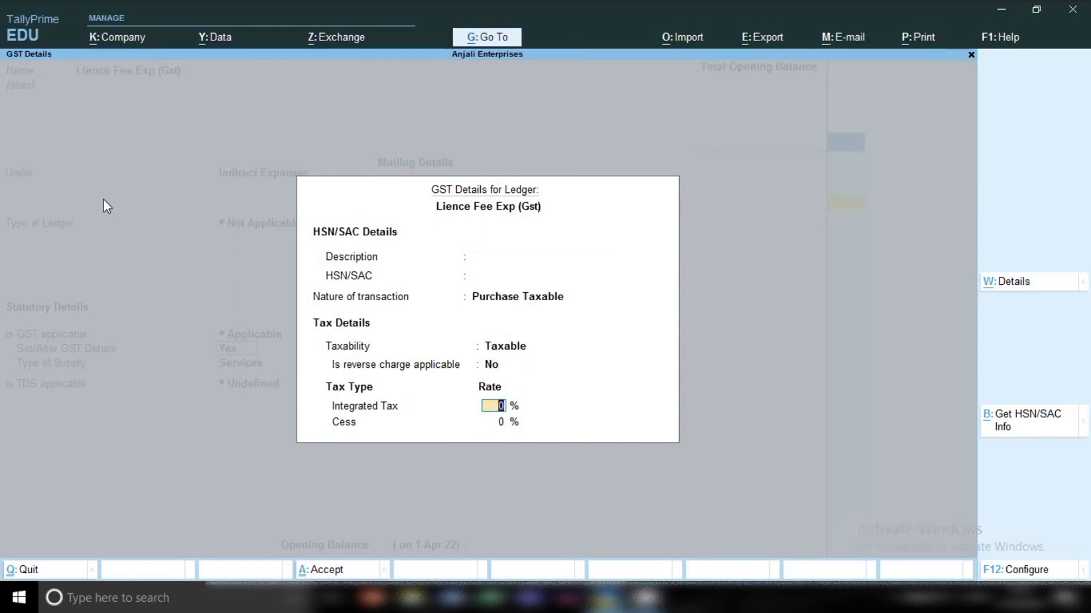
{"action": "type", "text": "18"}
{"action": "key", "text": "Return"}
{"action": "key", "text": "Return"}
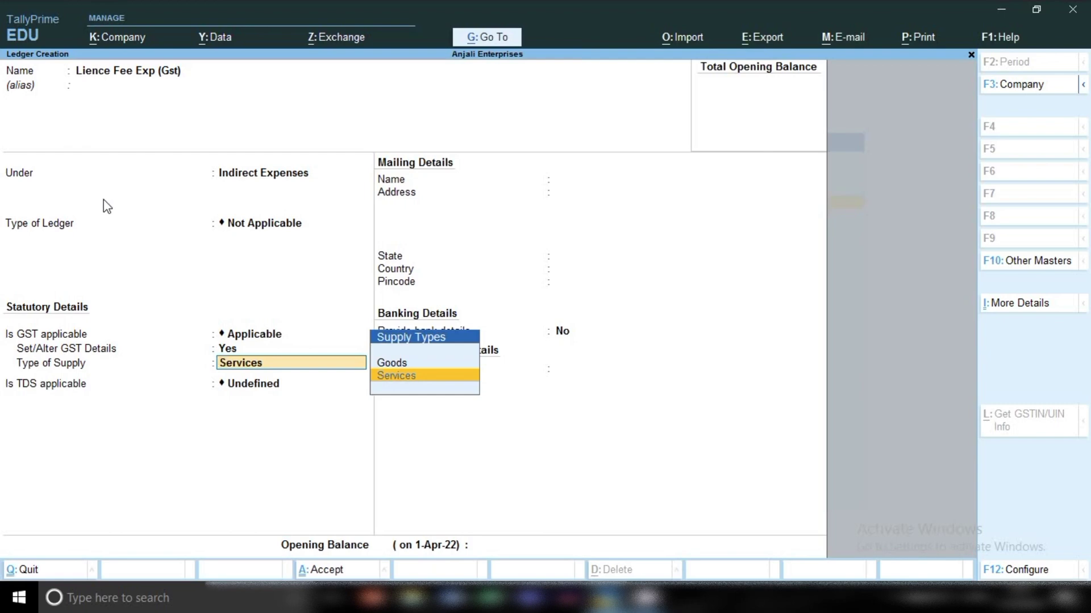
Step: Keep the supply type Services and TDS Undefined, and save the GST licence fee ledger
{"action": "key", "text": "Return"}
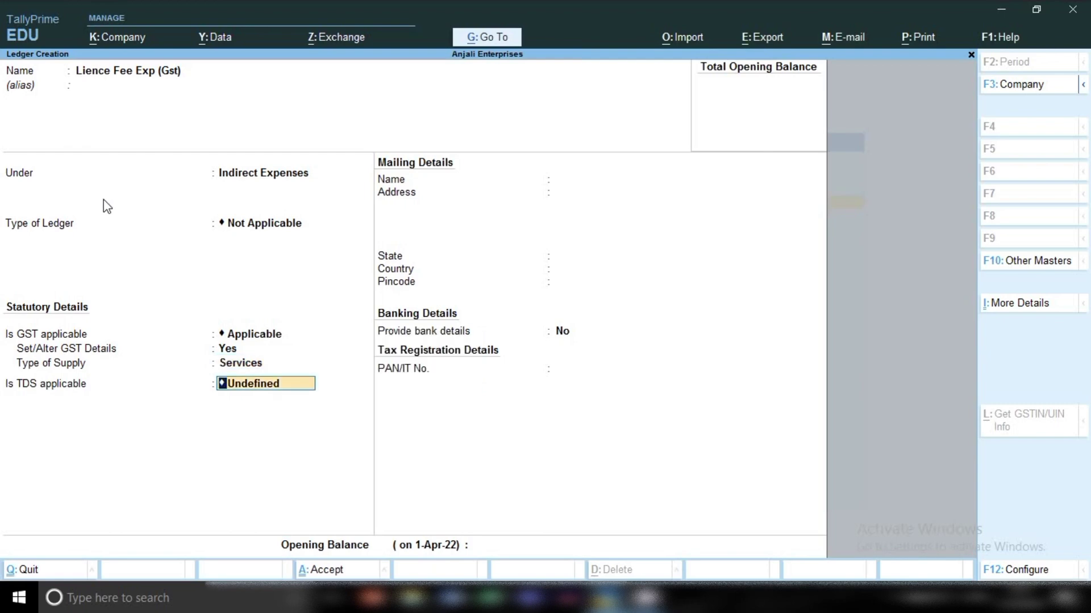
{"action": "key", "text": "ctrl"}
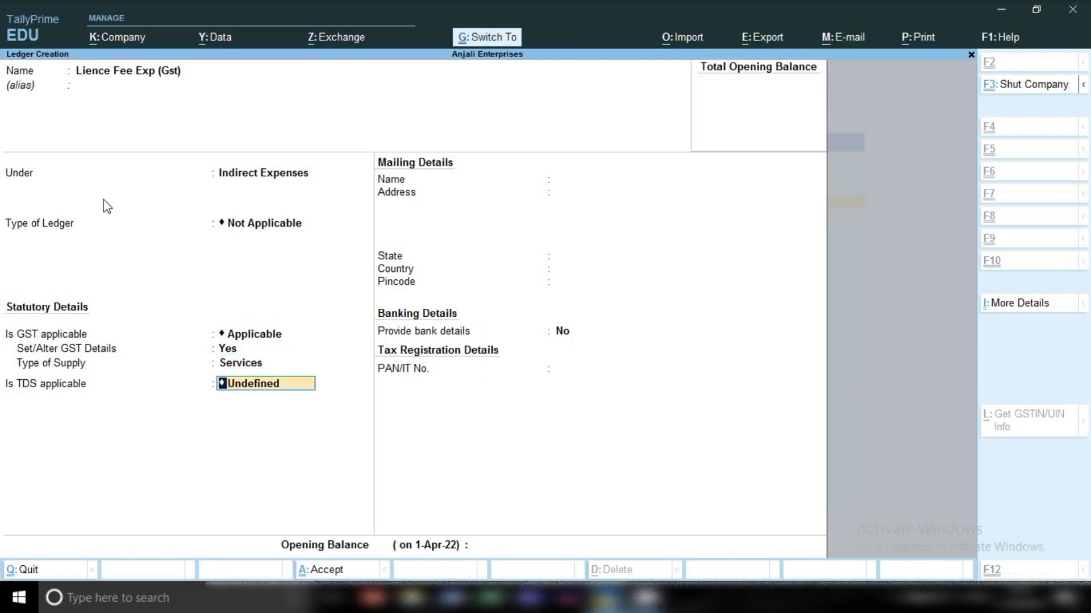
{"action": "key", "text": "ctrl+a"}
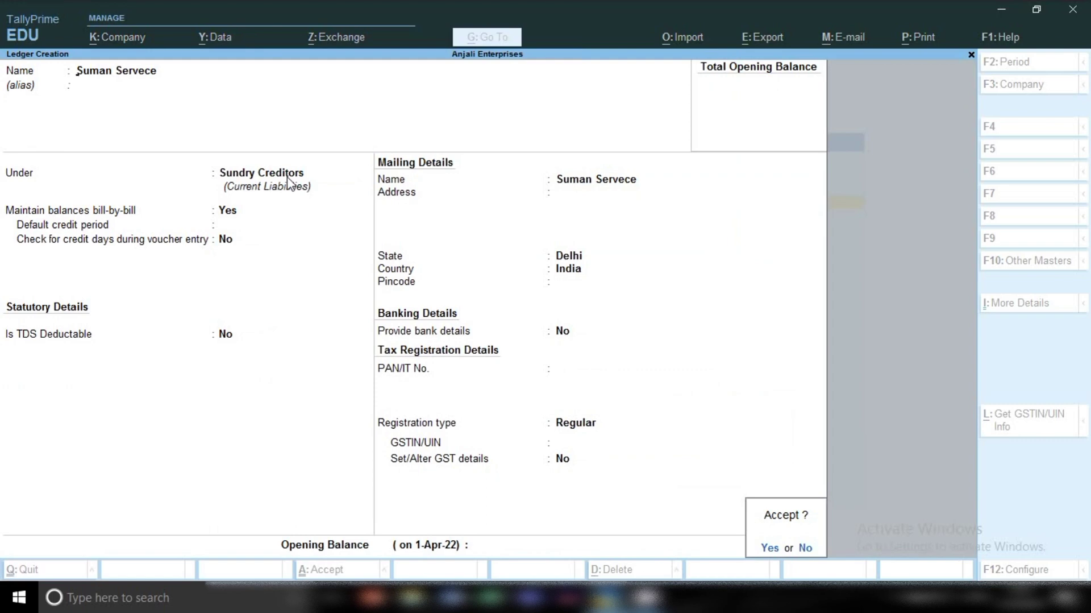
Step: Save the service supplier's ledger under Sundry Creditors and return to the Gateway of Tally
{"action": "key", "text": "Return"}
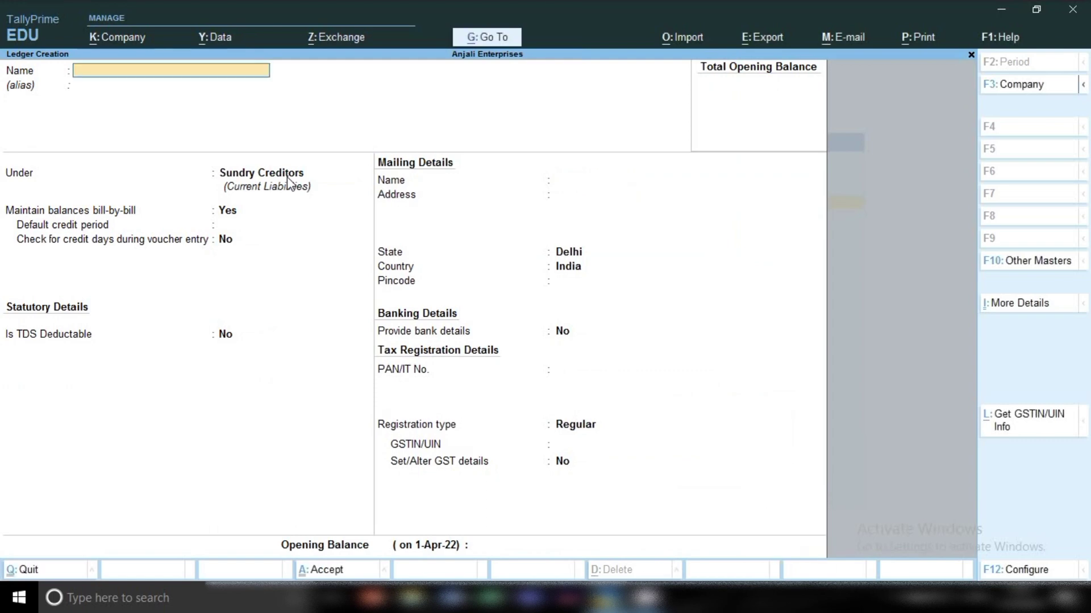
{"action": "key", "text": "Escape"}
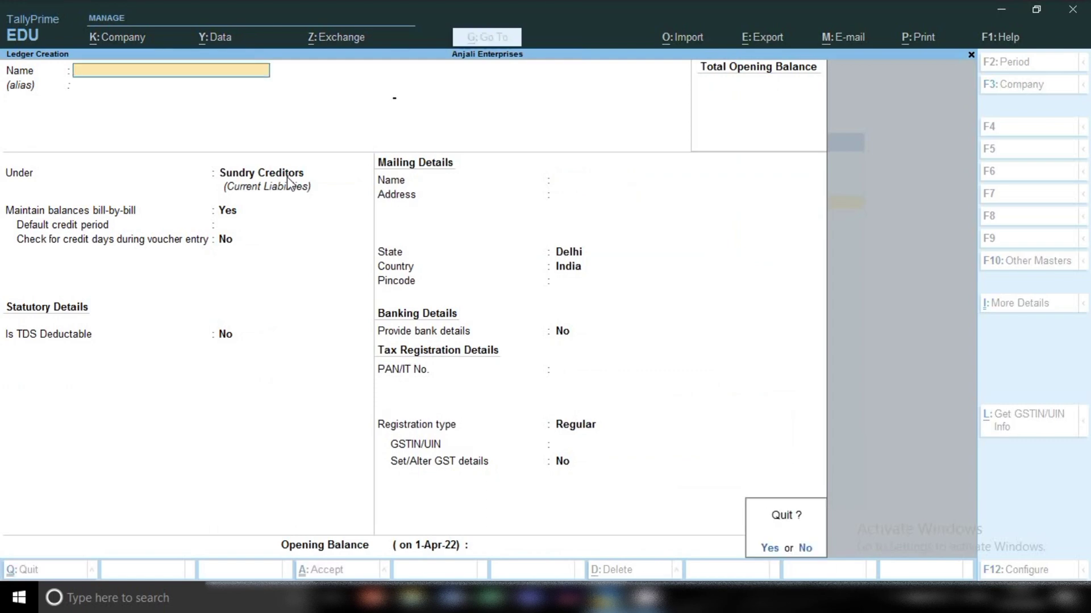
{"action": "key", "text": "Return"}
{"action": "key", "text": "Escape"}
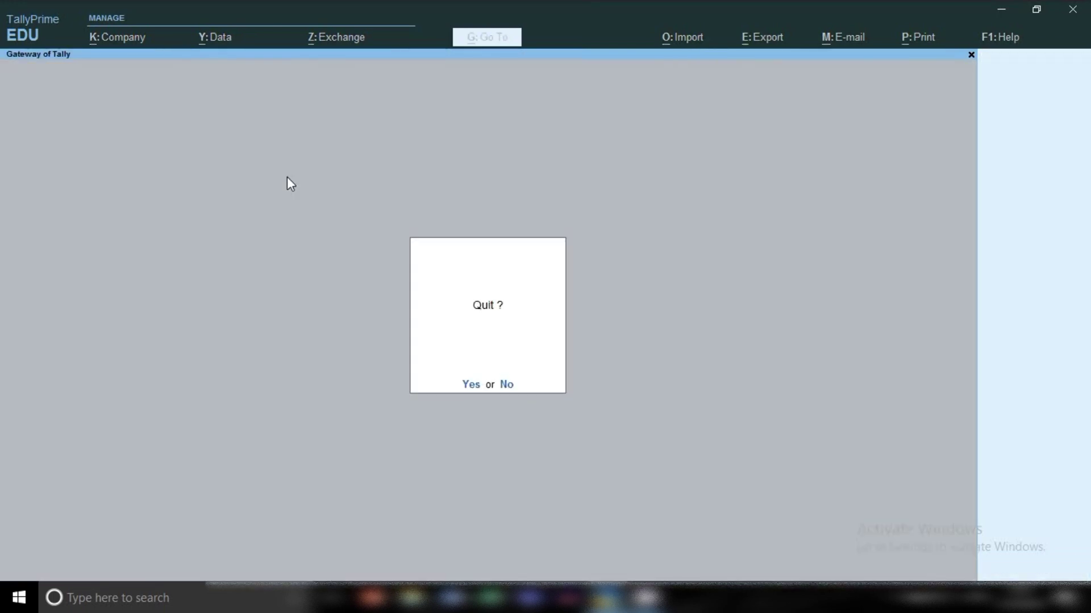
{"action": "key", "text": "Escape"}
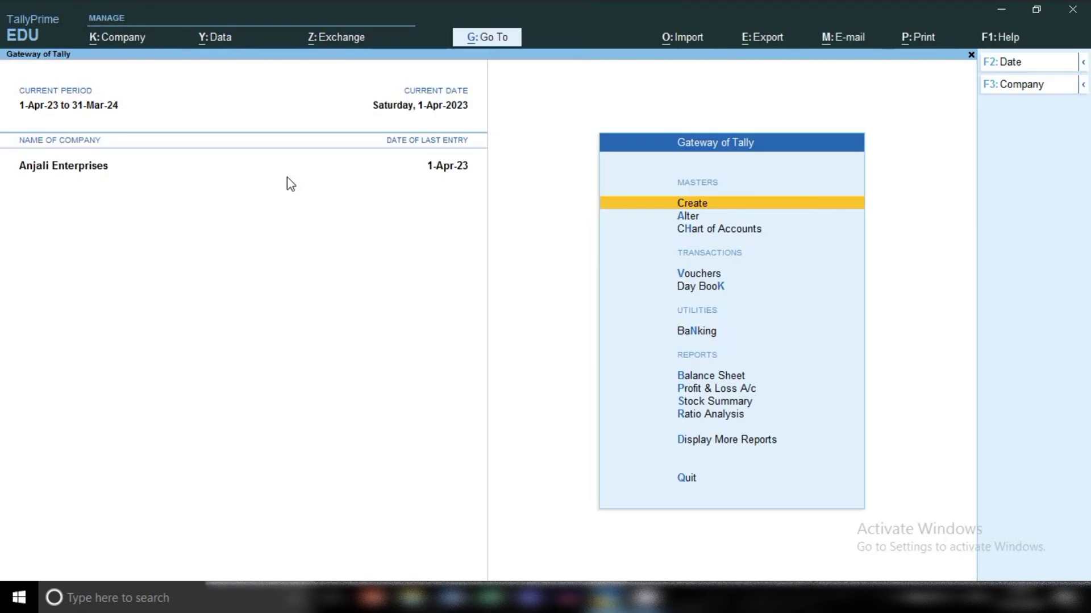
Step: Open a new purchase voucher and put it in Accounting Invoice mode
{"action": "key", "text": "v"}
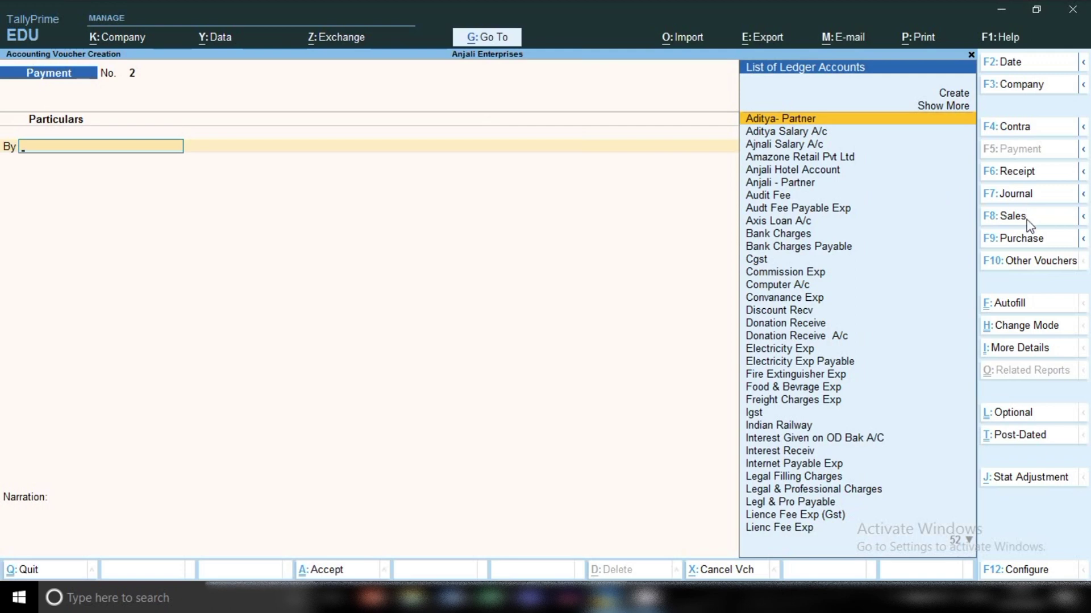
{"action": "left_click", "coordinate": [1021, 239]}
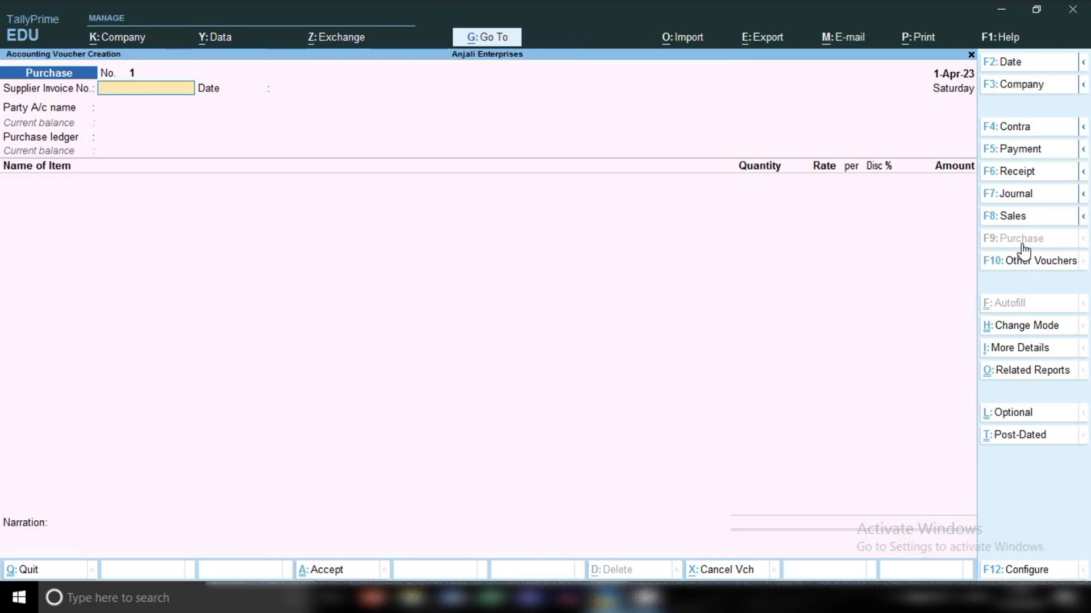
{"action": "key", "text": "ctrl+h"}
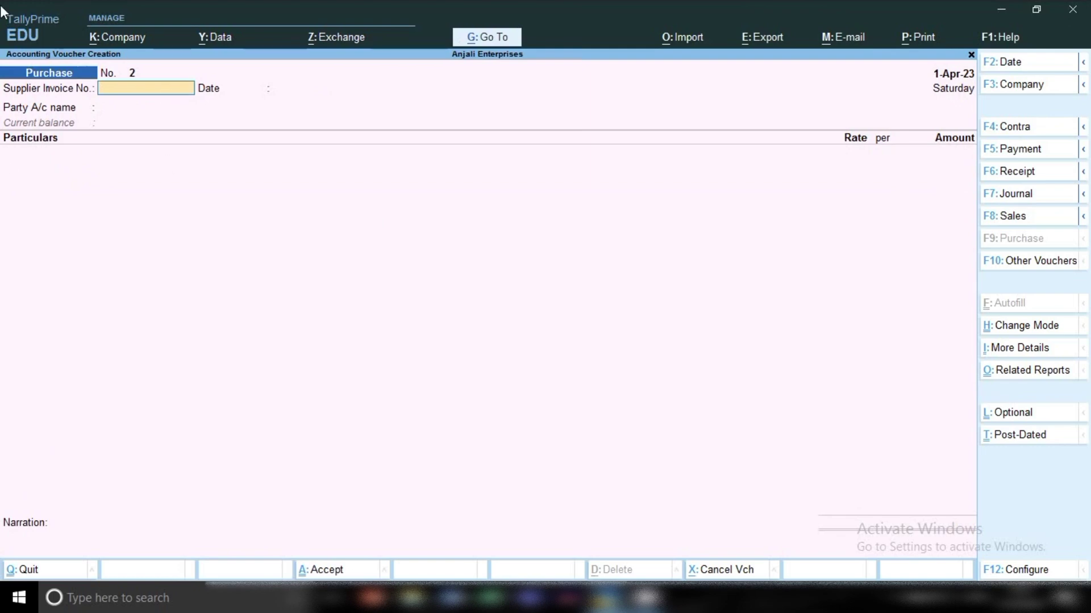
{"action": "left_click", "coordinate": [1022, 327]}
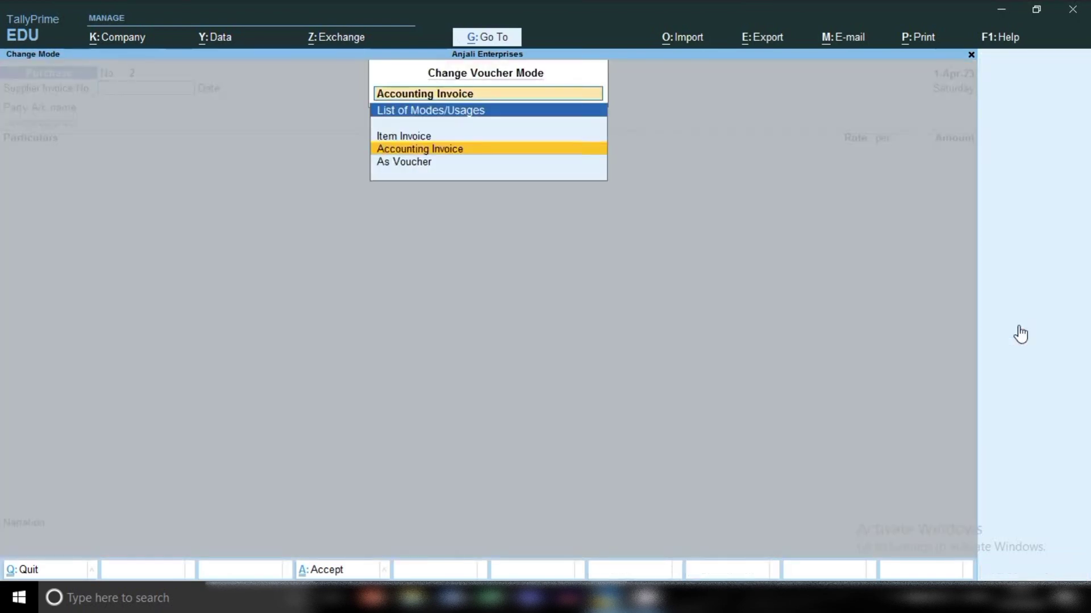
{"action": "key", "text": "BackSpace"}
{"action": "key", "text": "Return"}
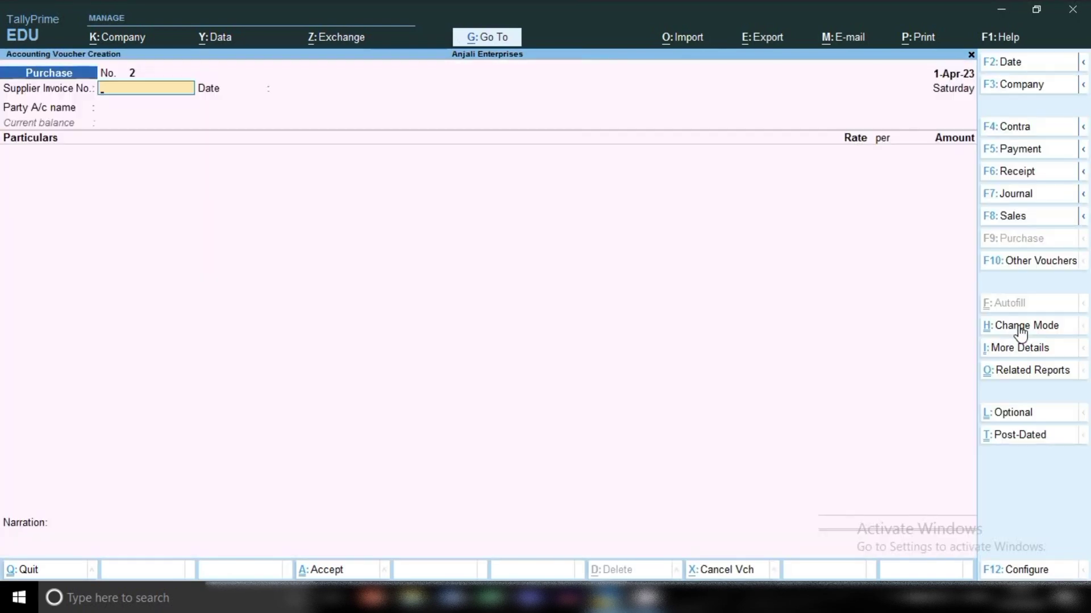
Step: Keep the voucher date and enter supplier invoice number 65784 dated 1-Apr-23
{"action": "left_click", "coordinate": [1035, 65]}
{"action": "key", "text": "BackSpace"}
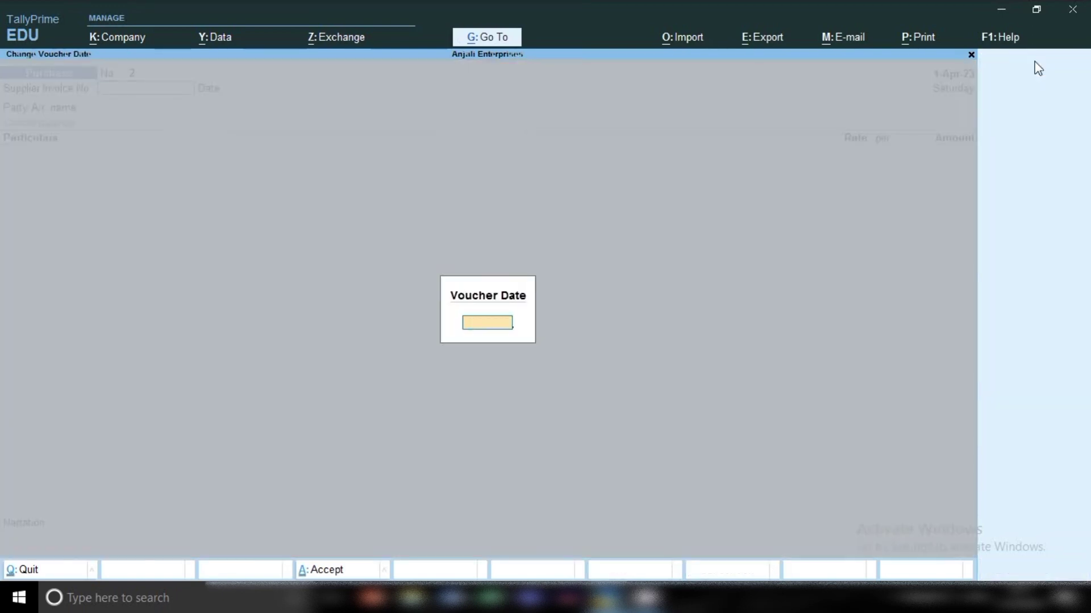
{"action": "key", "text": "Return"}
{"action": "type", "text": "65784"}
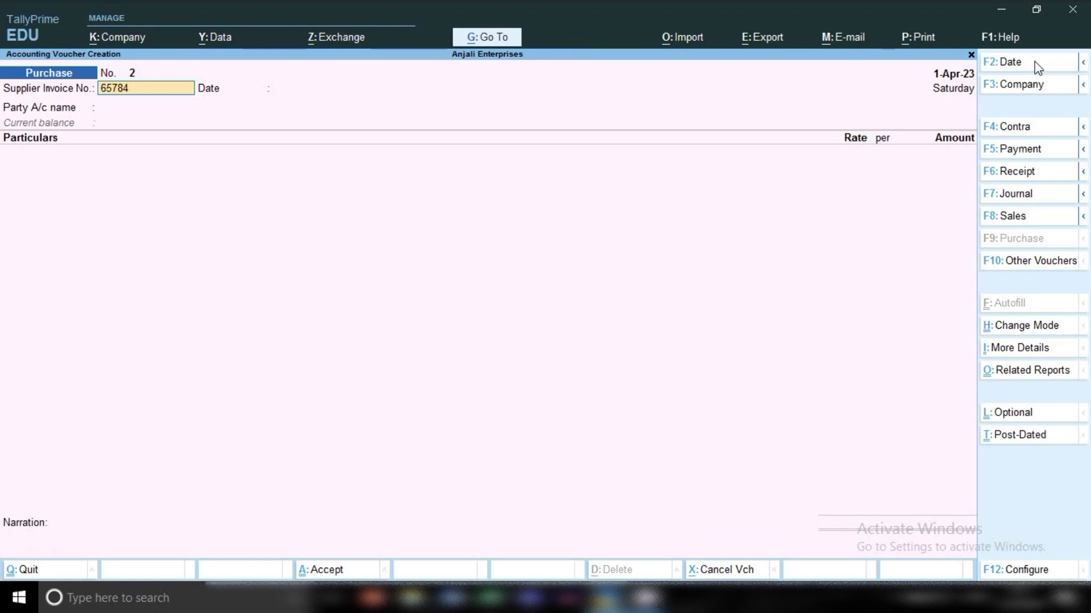
{"action": "key", "text": "Return"}
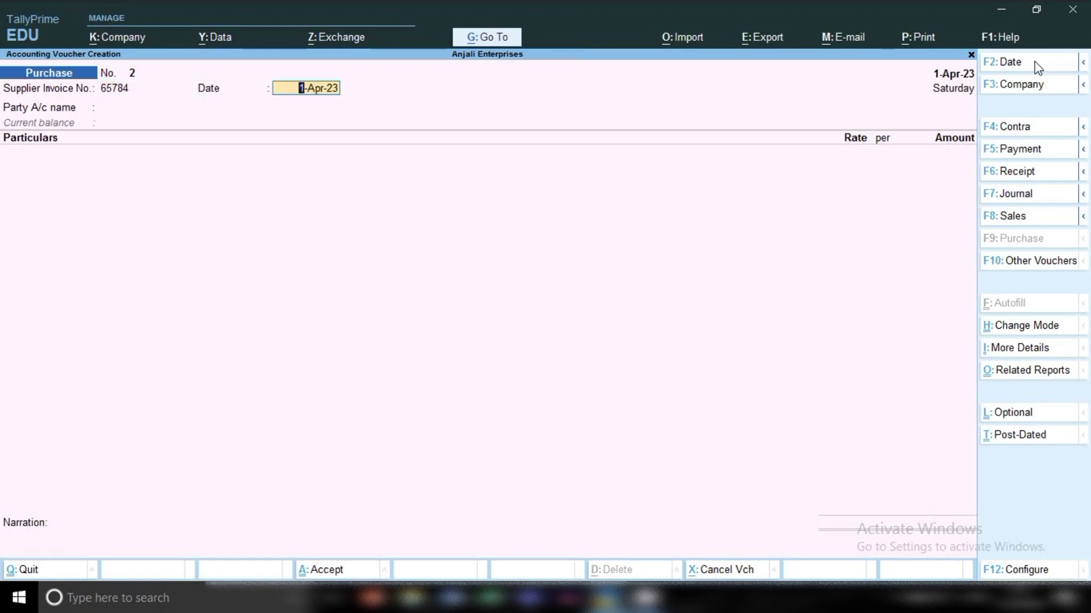
{"action": "key", "text": "Return"}
Step: Choose Suman Servece as the party account and leave all receipt details blank
{"action": "type", "text": "Su"}
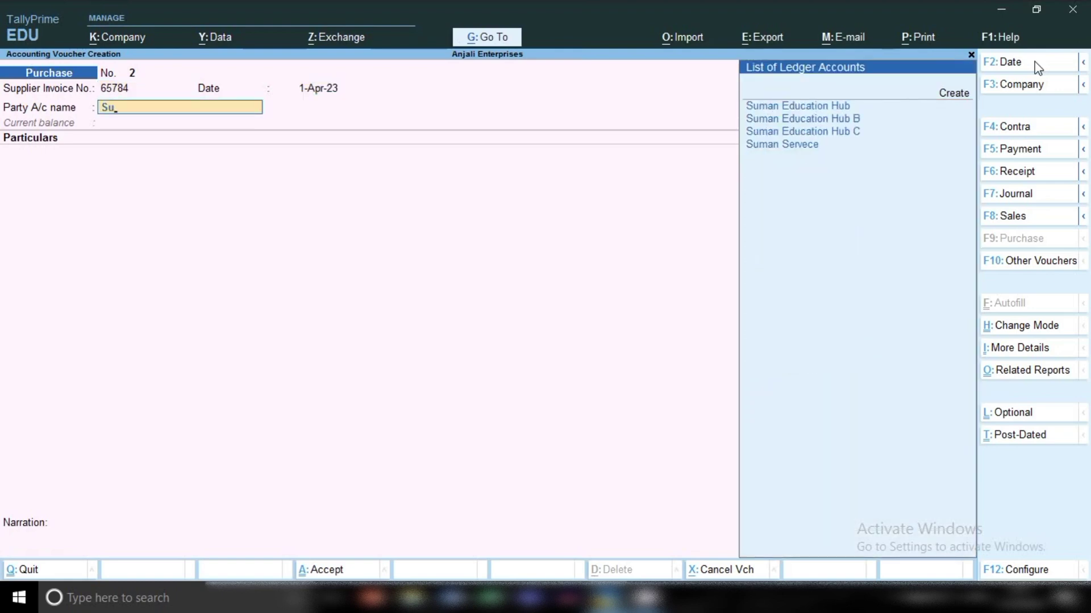
{"action": "key", "text": "Down"}
{"action": "key", "text": "Down"}
{"action": "key", "text": "Down"}
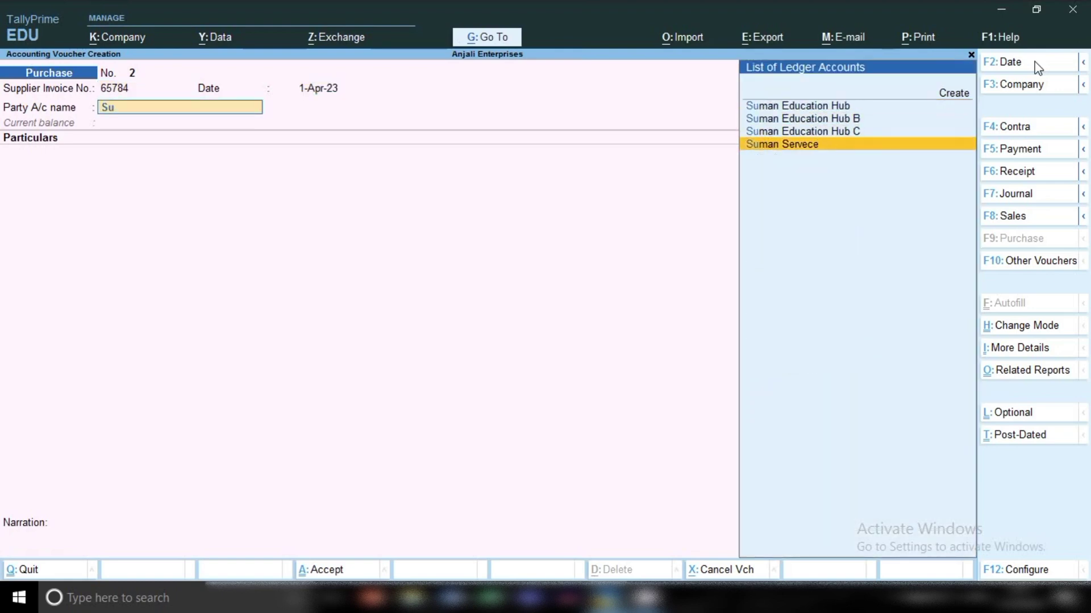
{"action": "key", "text": "Return"}
{"action": "key", "text": "Return"}
{"action": "key", "text": "Return"}
{"action": "key", "text": "Return"}
{"action": "key", "text": "Return"}
{"action": "key", "text": "Return"}
{"action": "key", "text": "Return"}
{"action": "key", "text": "Return"}
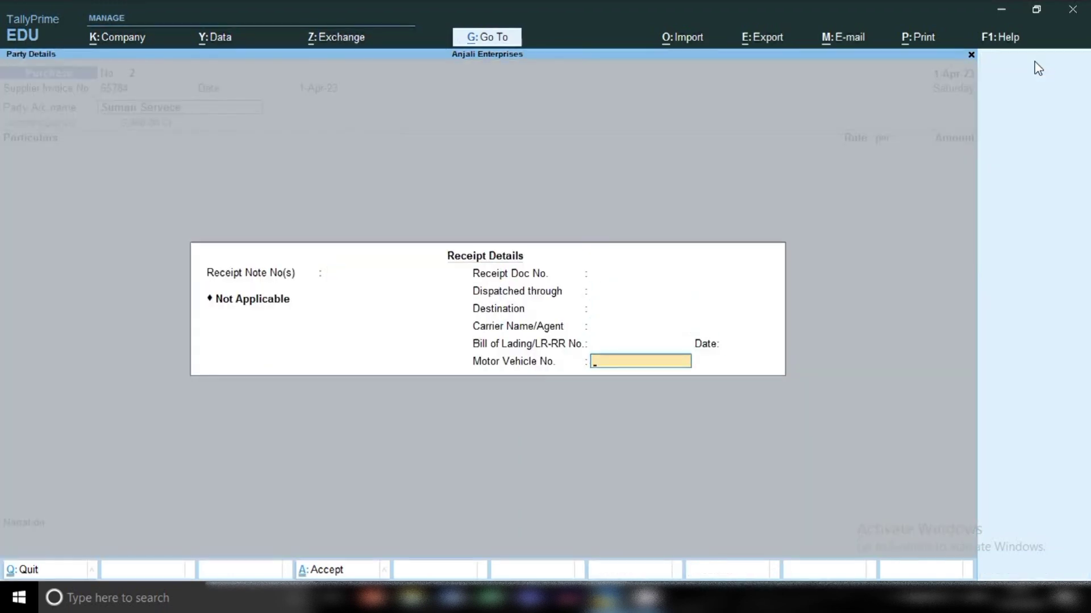
{"action": "key", "text": "Return"}
Step: Accept the prefilled supplier and consignee party details without changes
{"action": "key", "text": "Return"}
{"action": "key", "text": "Return"}
{"action": "key", "text": "Return"}
{"action": "key", "text": "Return"}
{"action": "key", "text": "Return"}
{"action": "key", "text": "Return"}
{"action": "key", "text": "Return"}
{"action": "key", "text": "Return"}
{"action": "key", "text": "Return"}
{"action": "key", "text": "Return"}
{"action": "key", "text": "Return"}
{"action": "key", "text": "Return"}
{"action": "key", "text": "Return"}
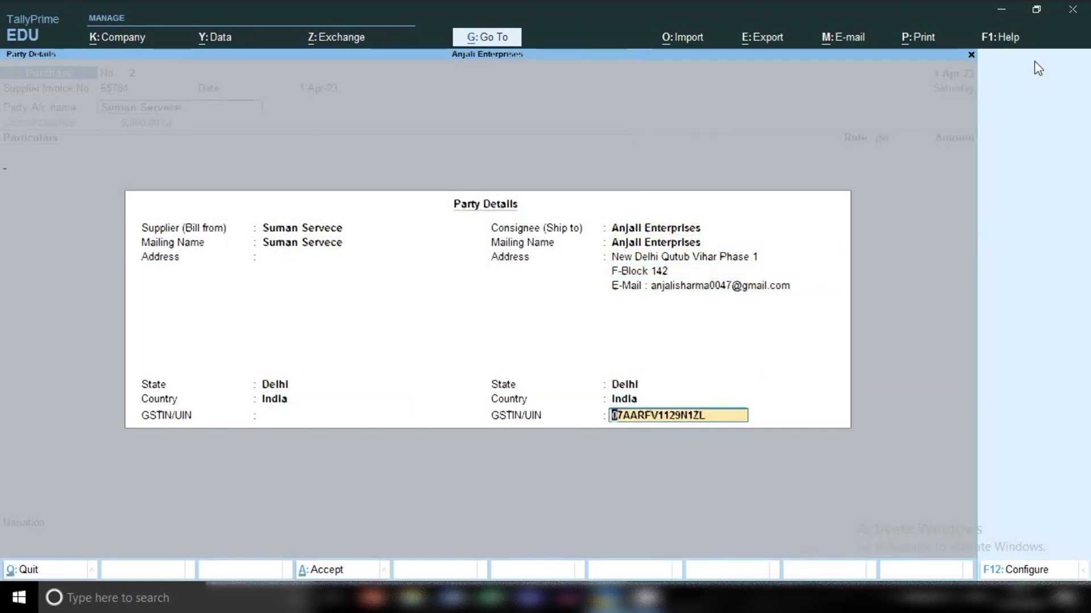
{"action": "key", "text": "Return"}
Step: Add the Lience Fee Exp (Gst) ledger to the purchase with an amount of 10,000 and no description
{"action": "type", "text": "Li"}
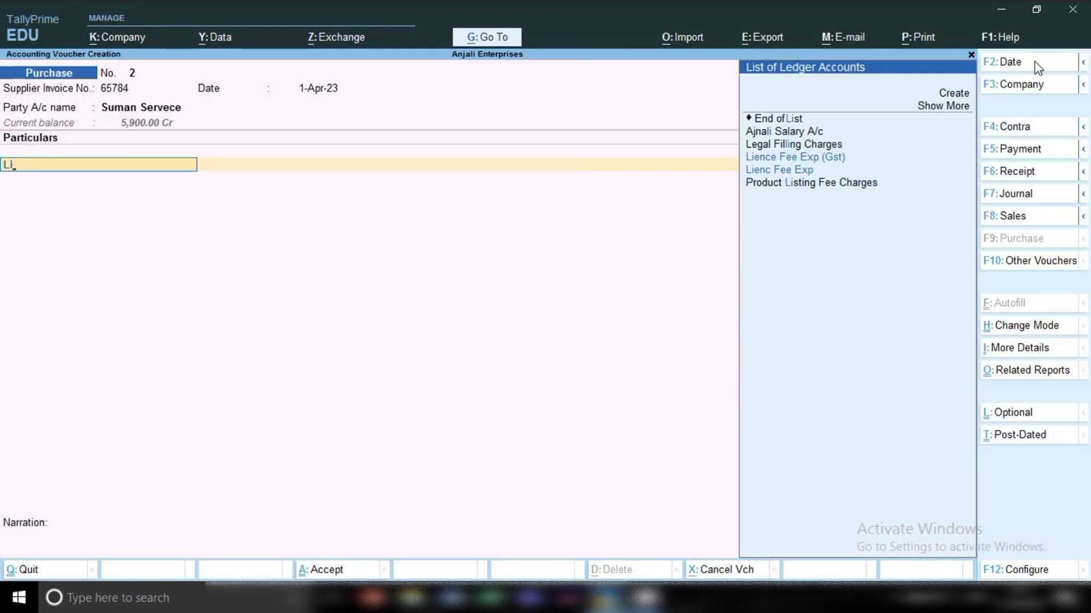
{"action": "key", "text": "Down"}
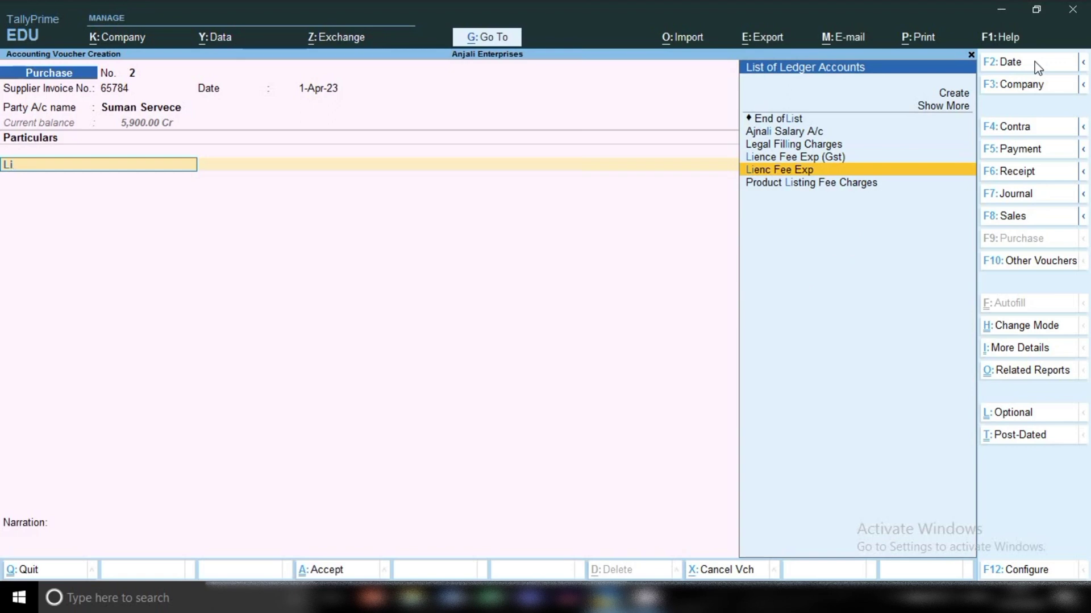
{"action": "key", "text": "Up"}
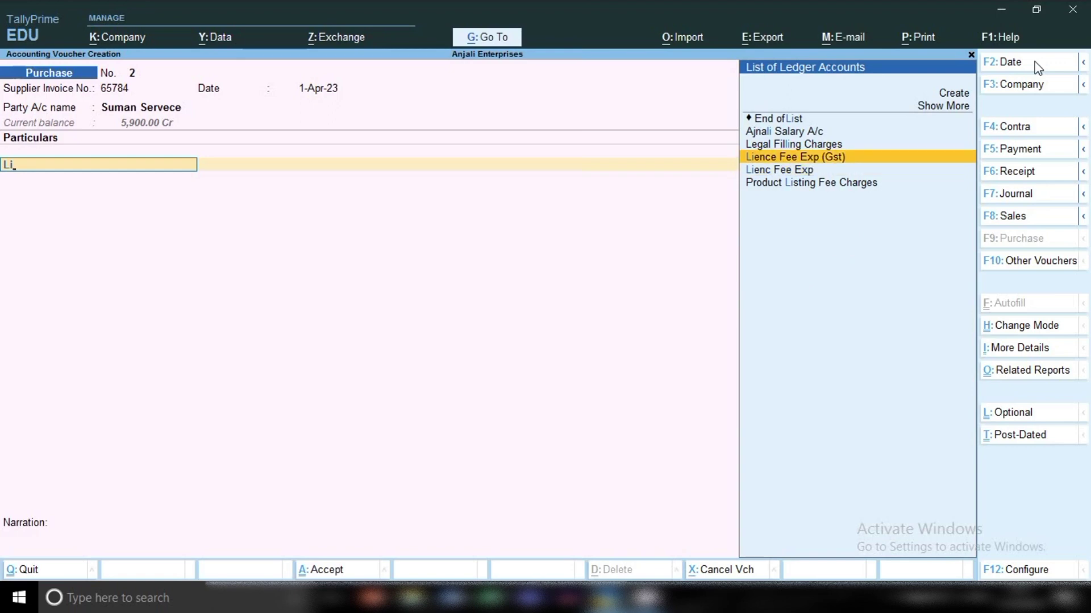
{"action": "key", "text": "Down"}
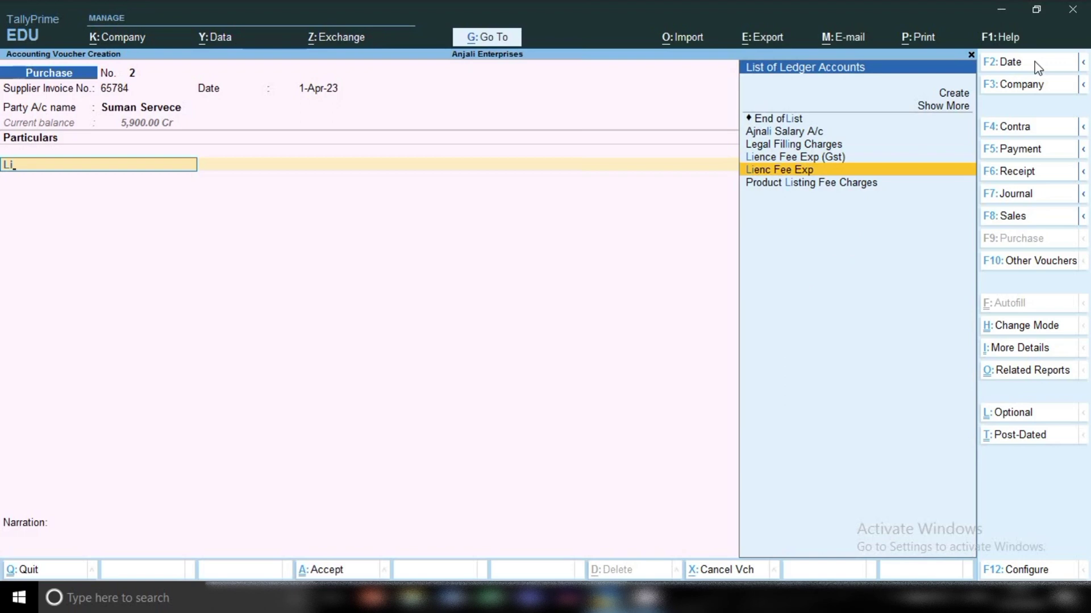
{"action": "key", "text": "Up"}
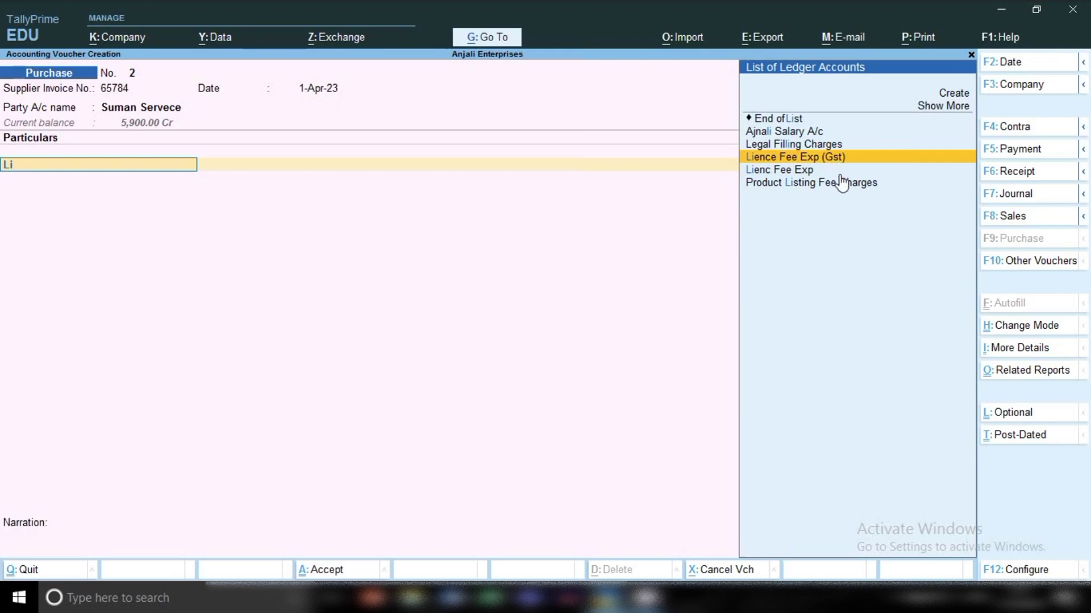
{"action": "key", "text": "Return"}
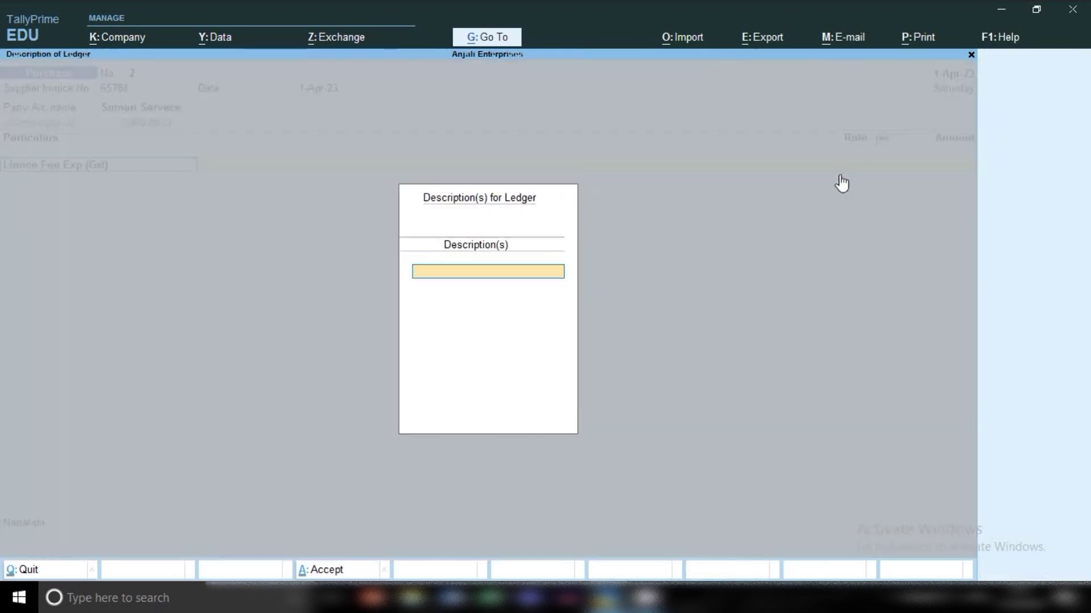
{"action": "key", "text": "Return"}
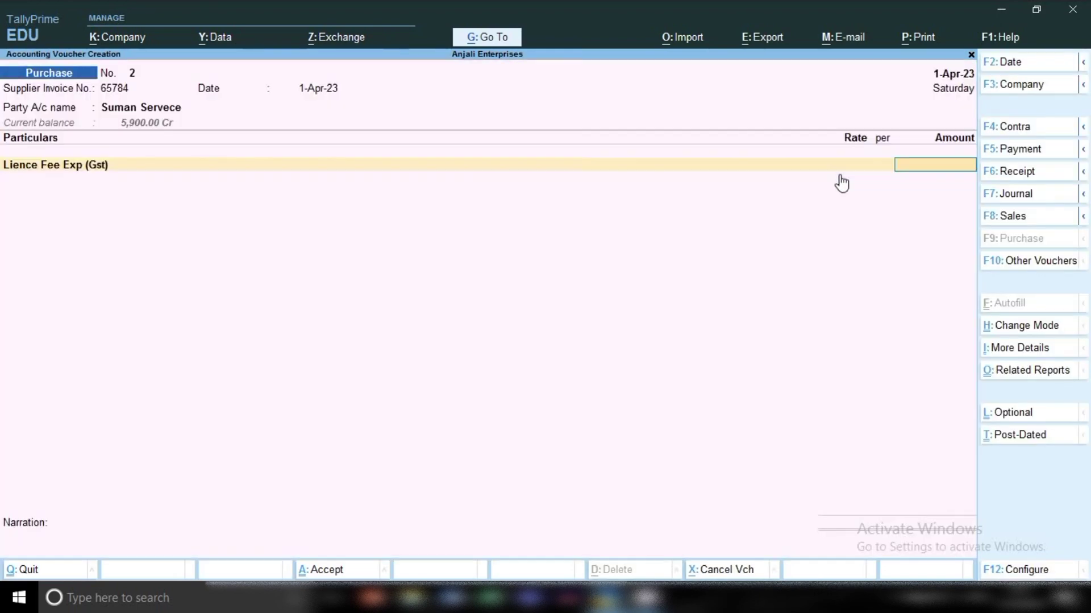
{"action": "type", "text": "10000"}
{"action": "key", "text": "Return"}
Step: Add Cgst and Sgst lines with their automatically calculated amounts and save the purchase voucher
{"action": "type", "text": "Cgs"}
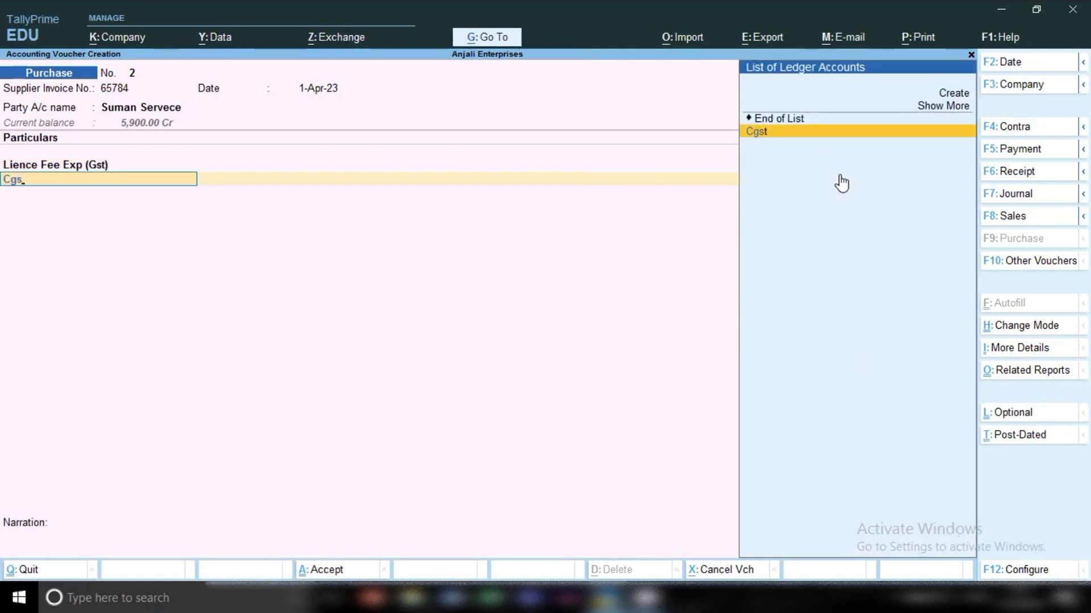
{"action": "key", "text": "Return"}
{"action": "key", "text": "Return"}
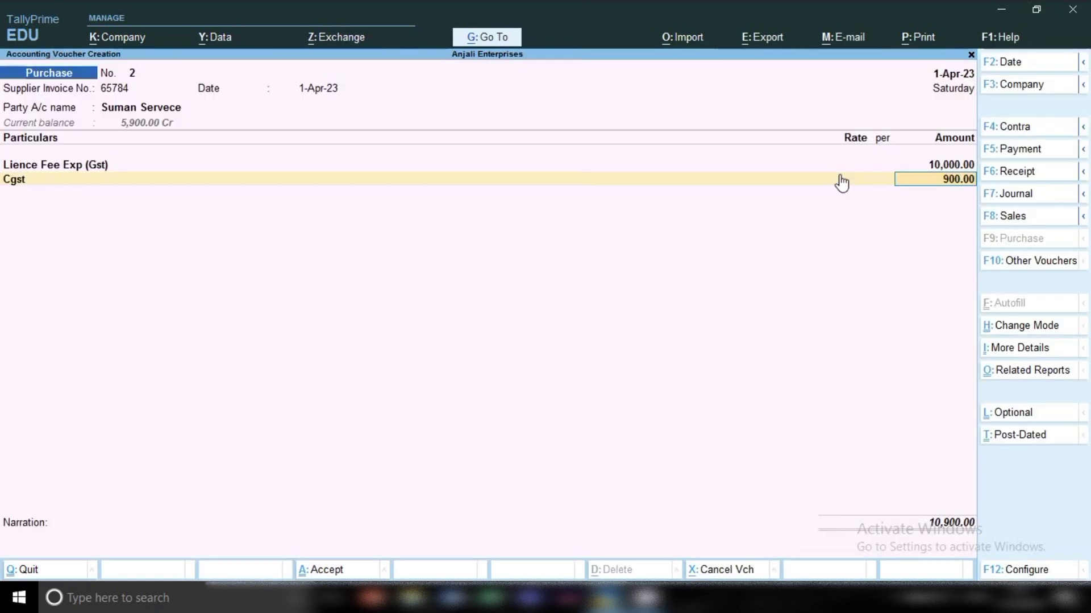
{"action": "key", "text": "Return"}
{"action": "type", "text": "Sgs"}
{"action": "key", "text": "Return"}
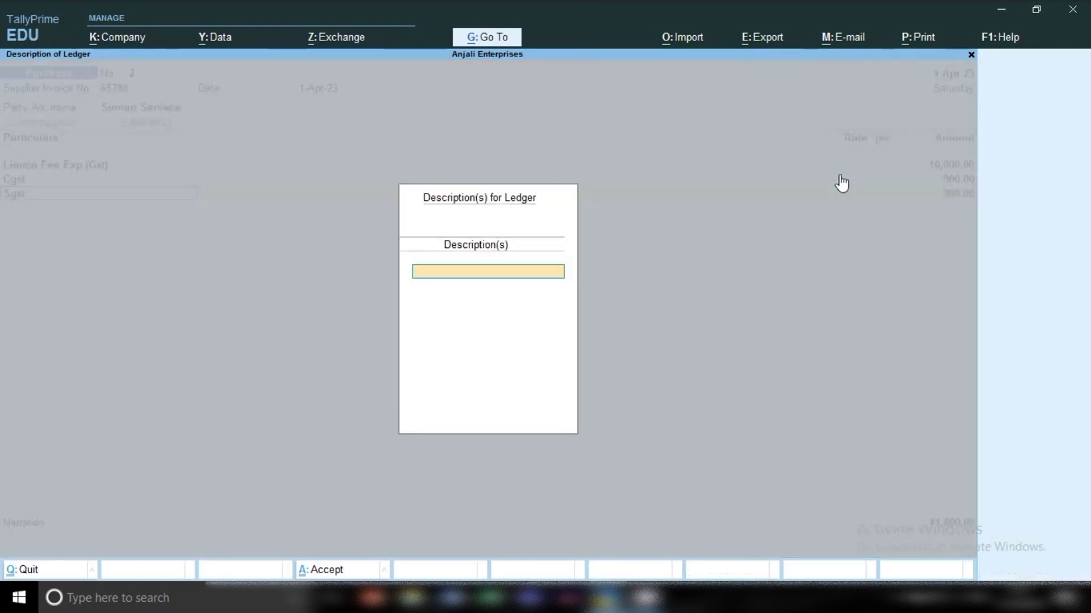
{"action": "key", "text": "Return"}
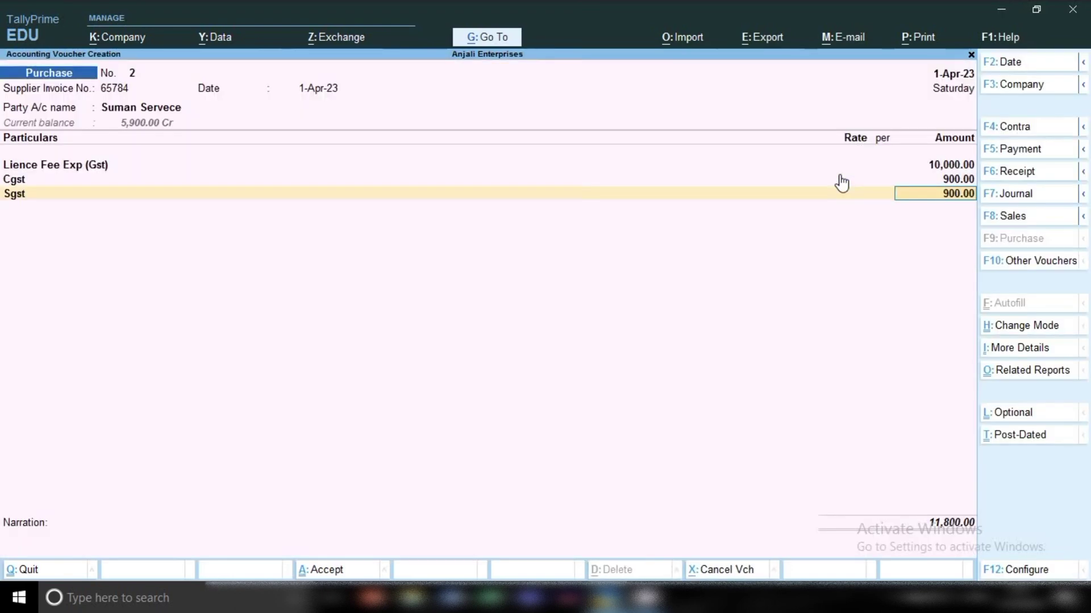
{"action": "key", "text": "ctrl"}
{"action": "key", "text": "ctrl+a"}
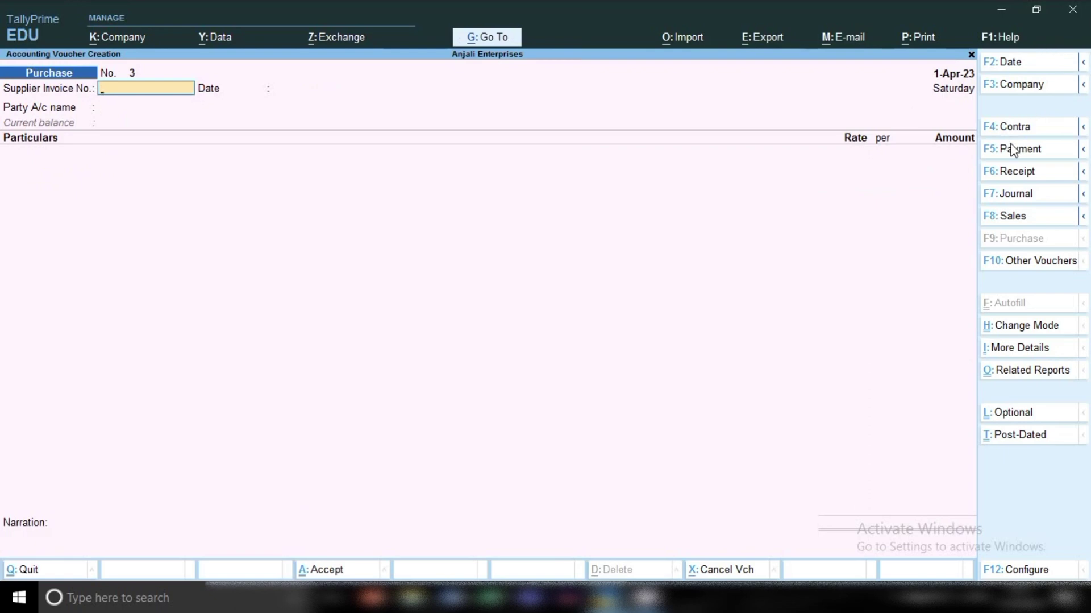
Step: Switch to a new journal voucher and leave its date at 1-Apr-23
{"action": "left_click", "coordinate": [1008, 195]}
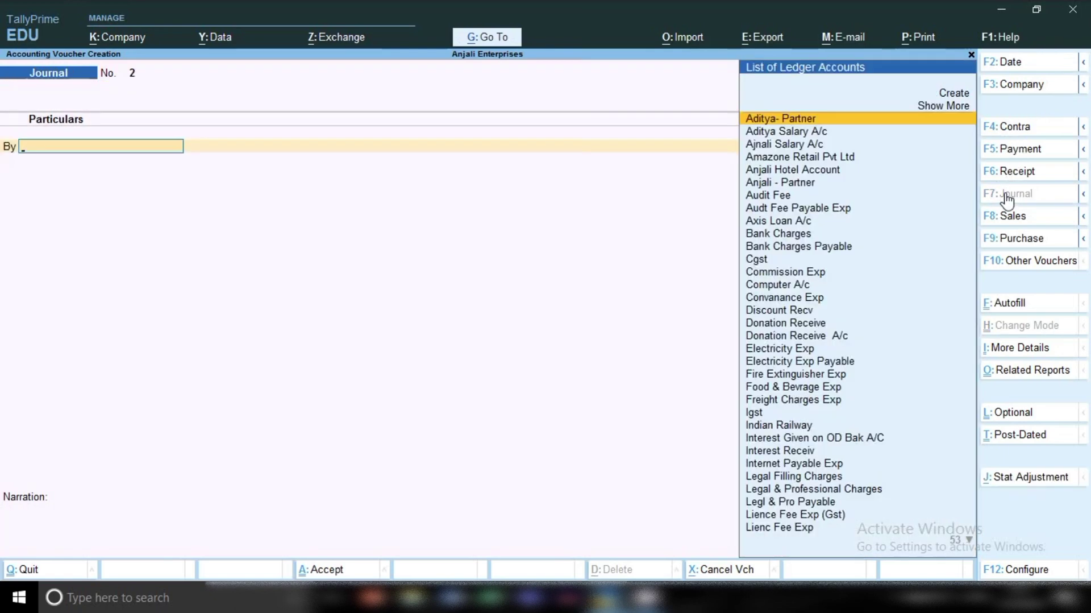
{"action": "left_click", "coordinate": [997, 64]}
{"action": "key", "text": "BackSpace"}
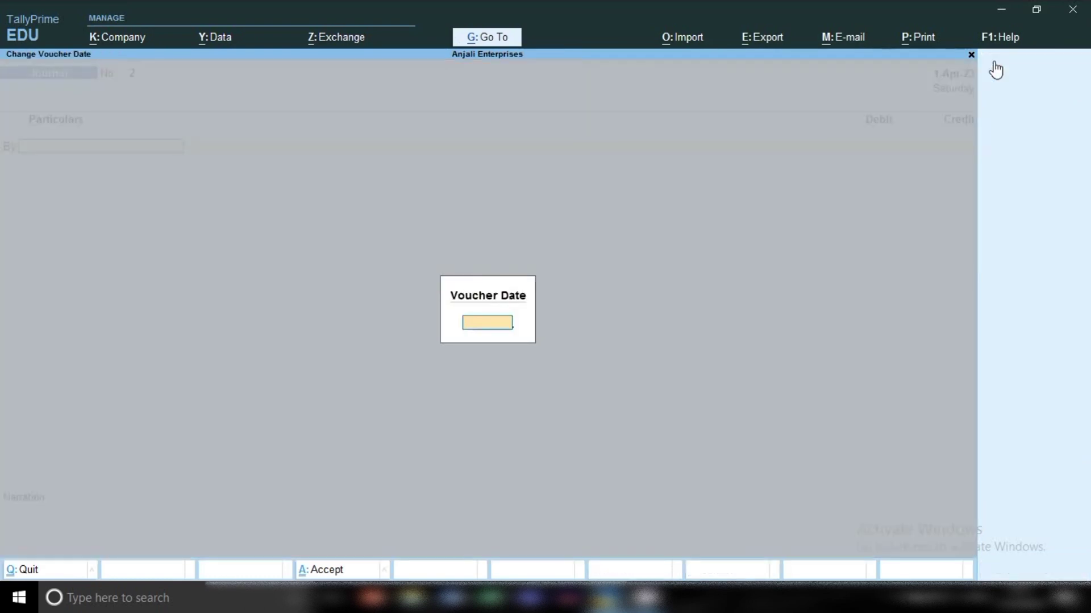
{"action": "key", "text": "Escape"}
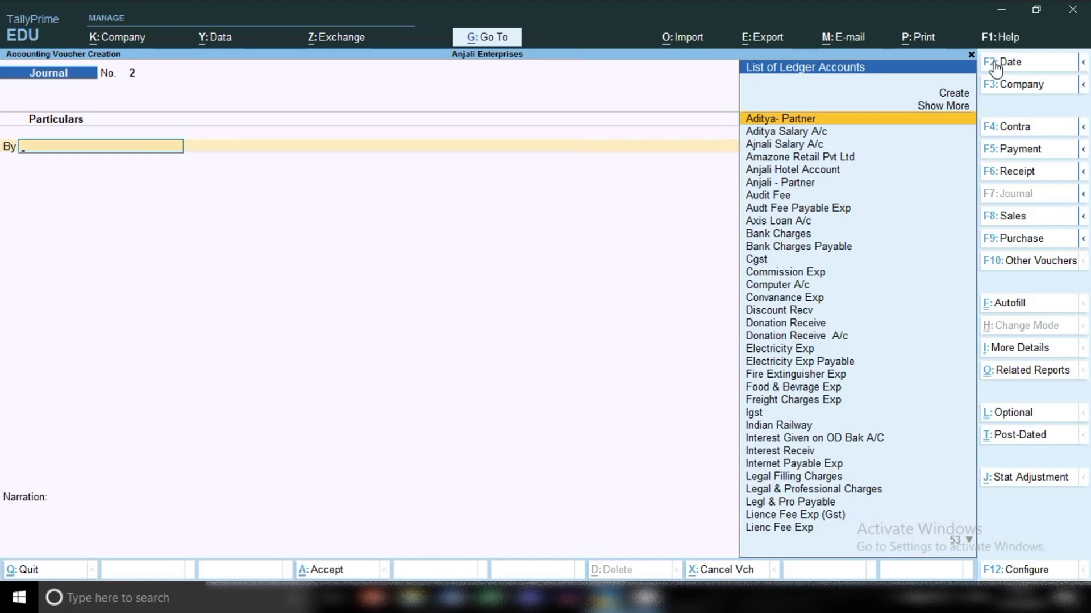
Step: Debit the non-GST Lienc Fee Exp ledger with 3,000 in the journal
{"action": "type", "text": "Li"}
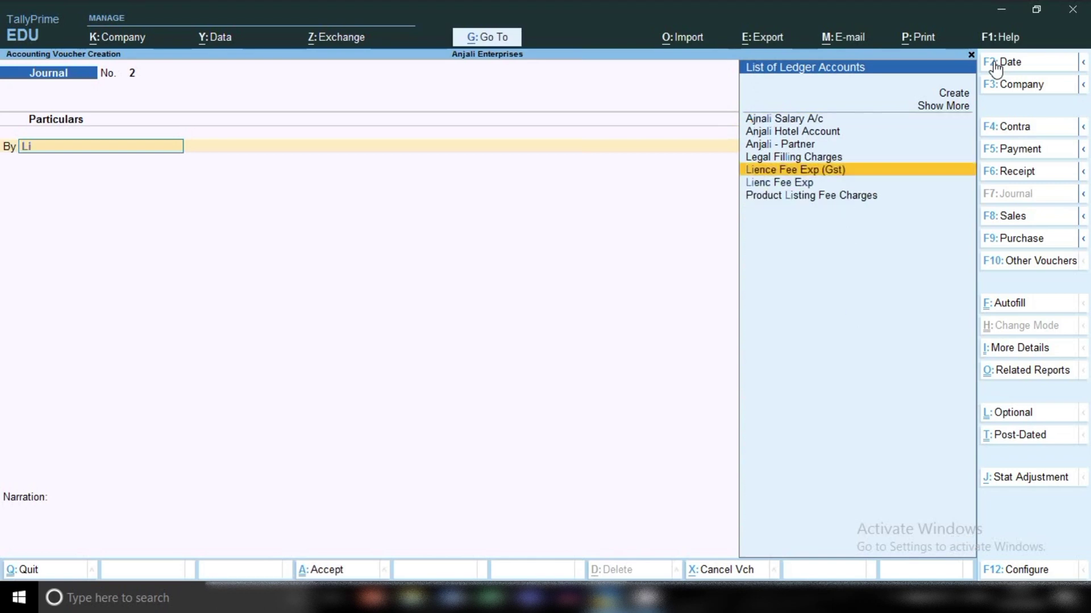
{"action": "key", "text": "Down"}
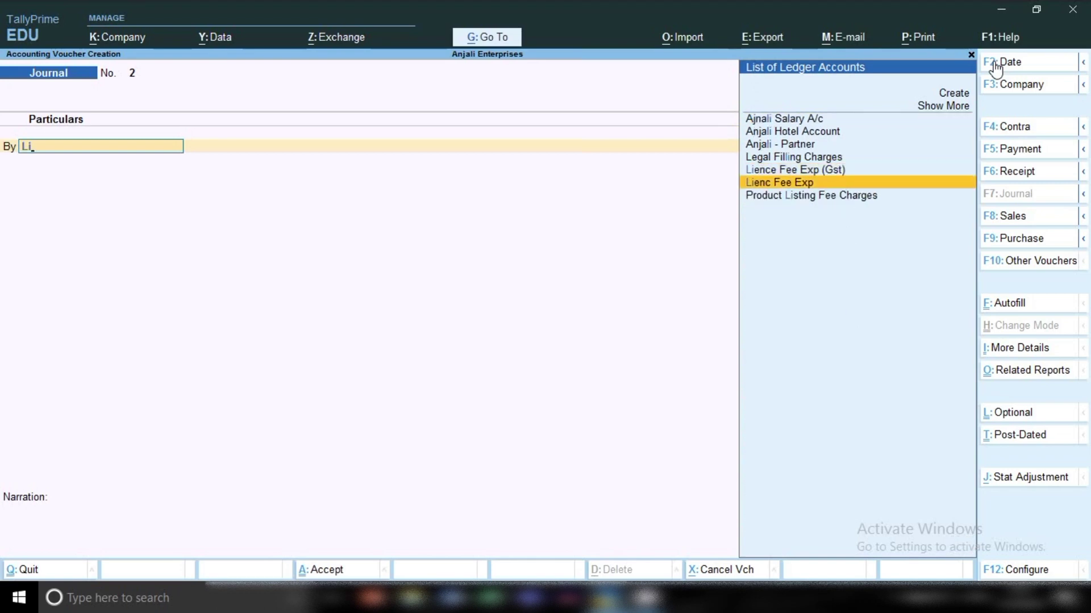
{"action": "key", "text": "Return"}
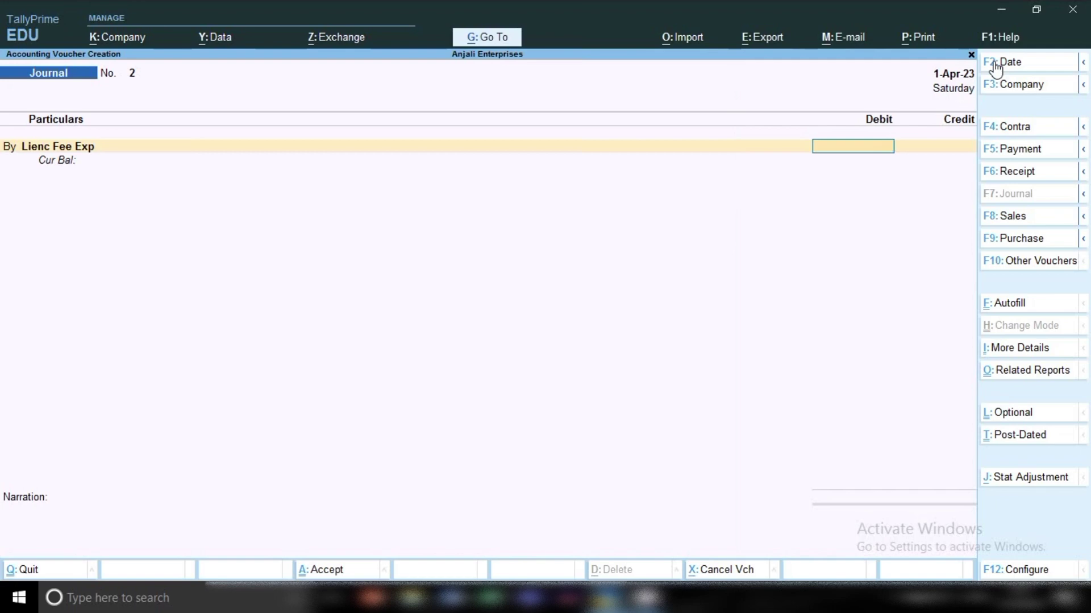
{"action": "type", "text": "3000"}
{"action": "key", "text": "Return"}
{"action": "key", "text": "Return"}
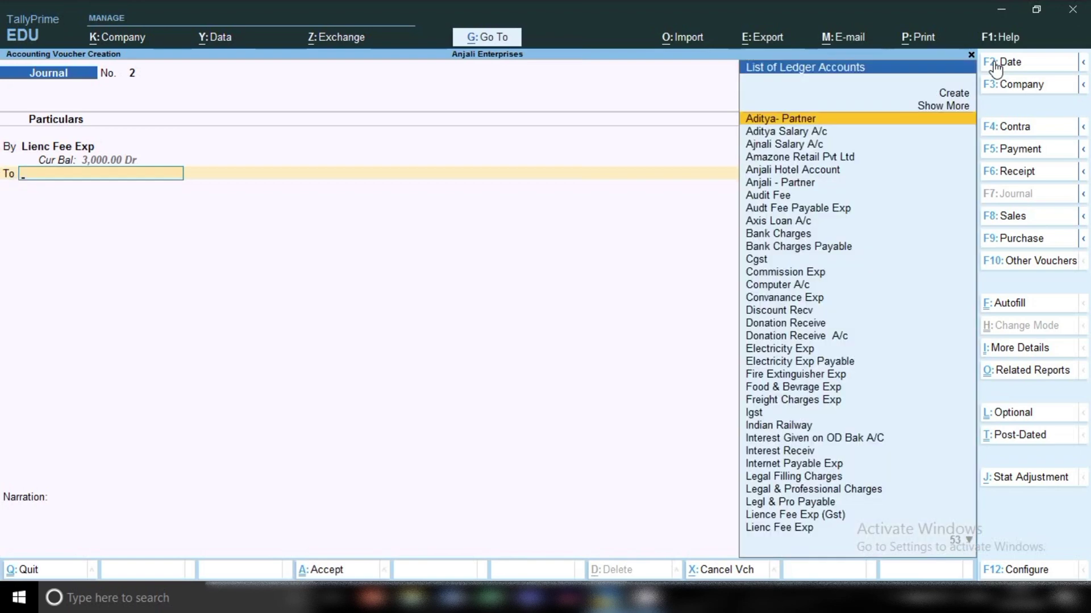
Step: Credit Cash with 3,000, leave the narration blank, and save the journal voucher
{"action": "type", "text": "Cas"}
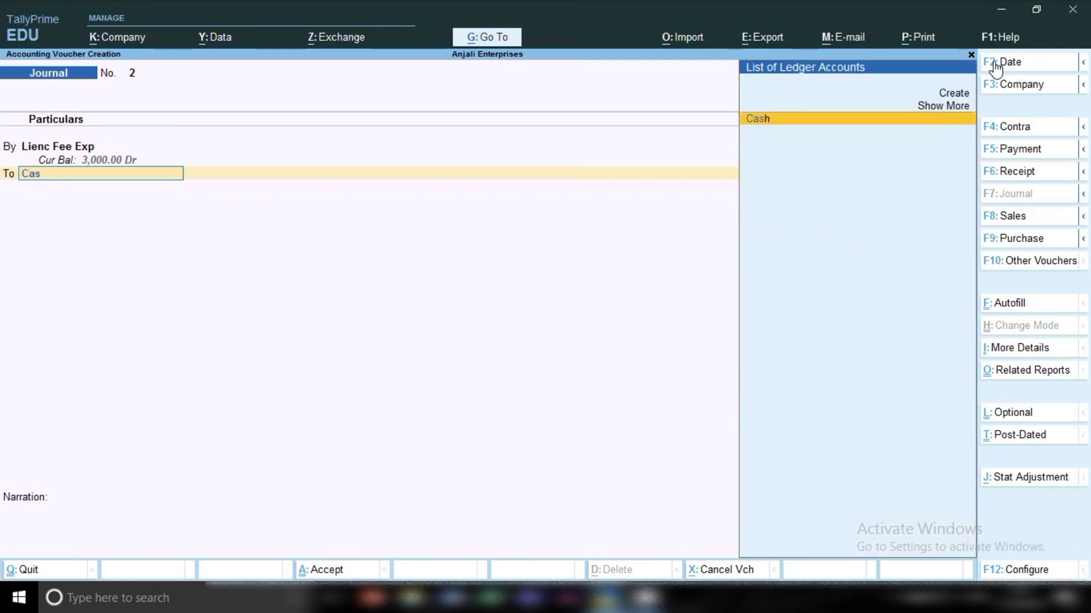
{"action": "key", "text": "Return"}
{"action": "key", "text": "Return"}
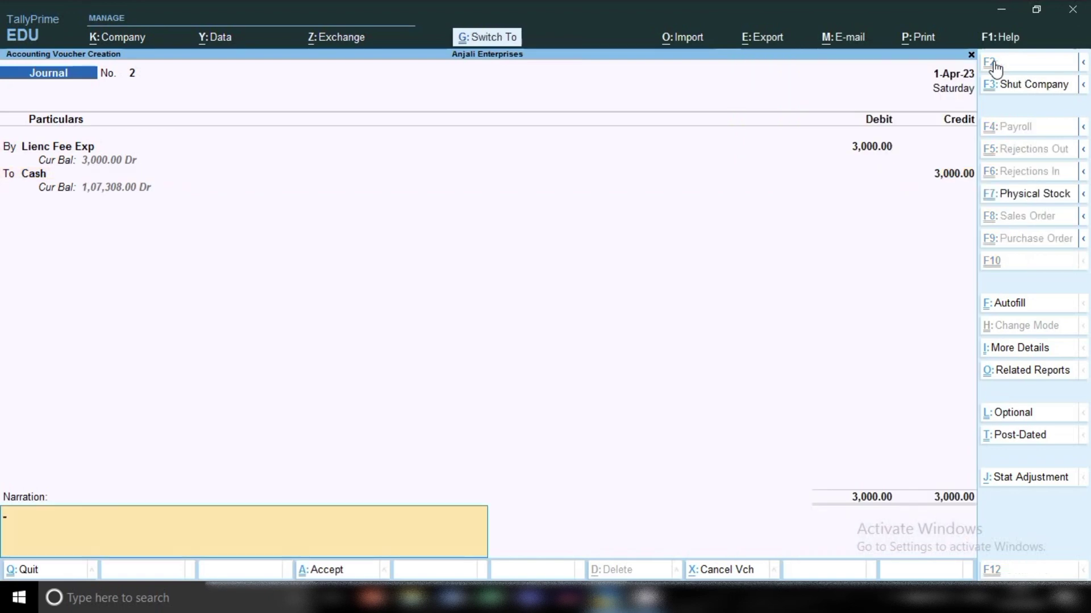
{"action": "key", "text": "ctrl+a"}
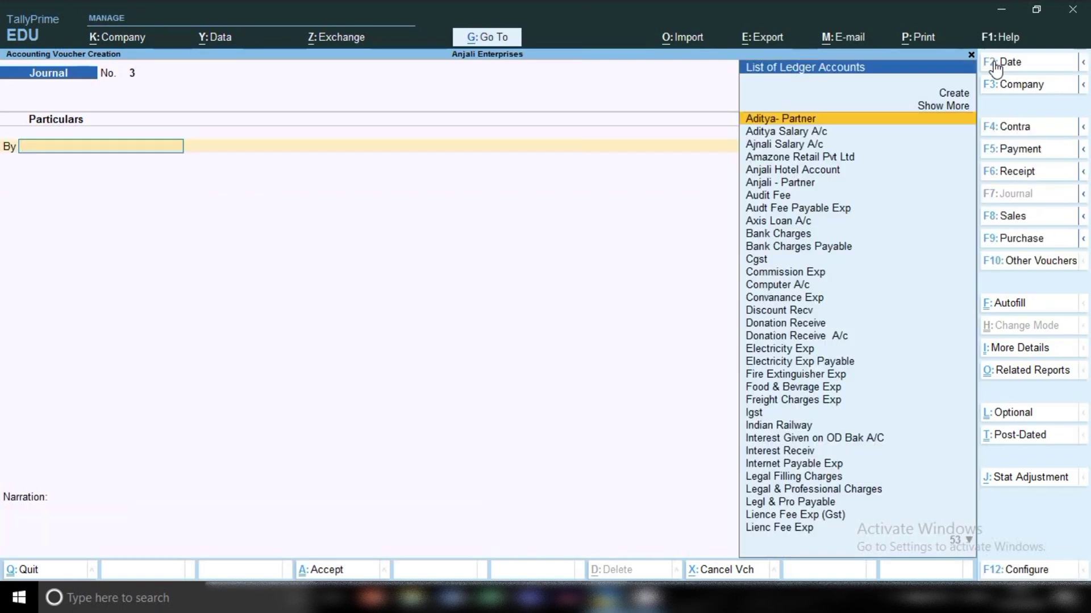